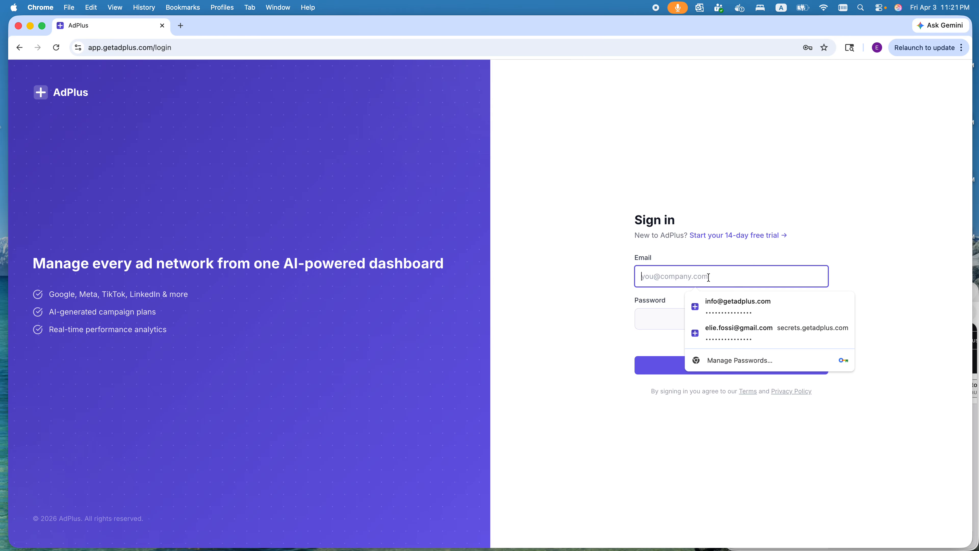
Sign in to AdPlus with the saved company email and password.
click(727, 311)
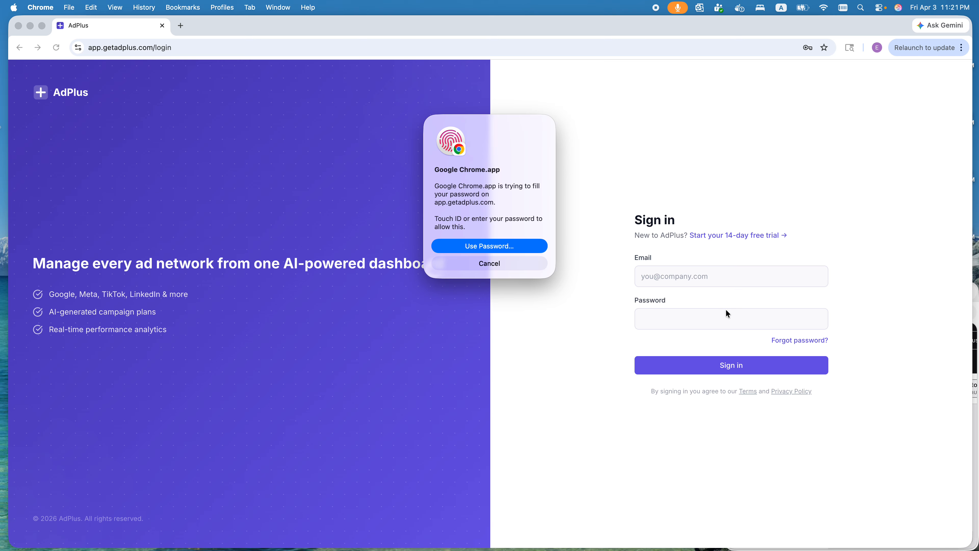
click(703, 369)
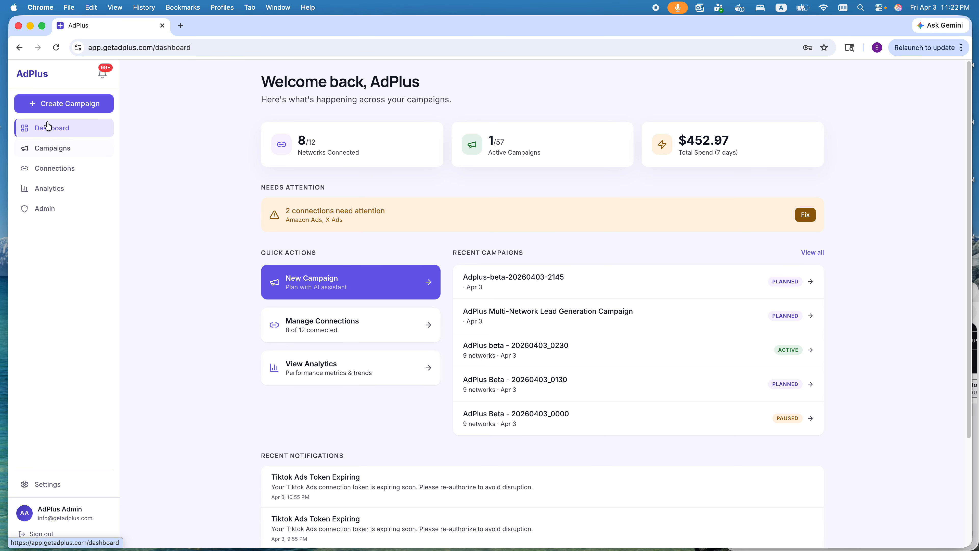
Start connecting Google Ads from the network connections with the AdPlus Google account, proceeding past the unverified-app warning.
click(54, 153)
click(56, 170)
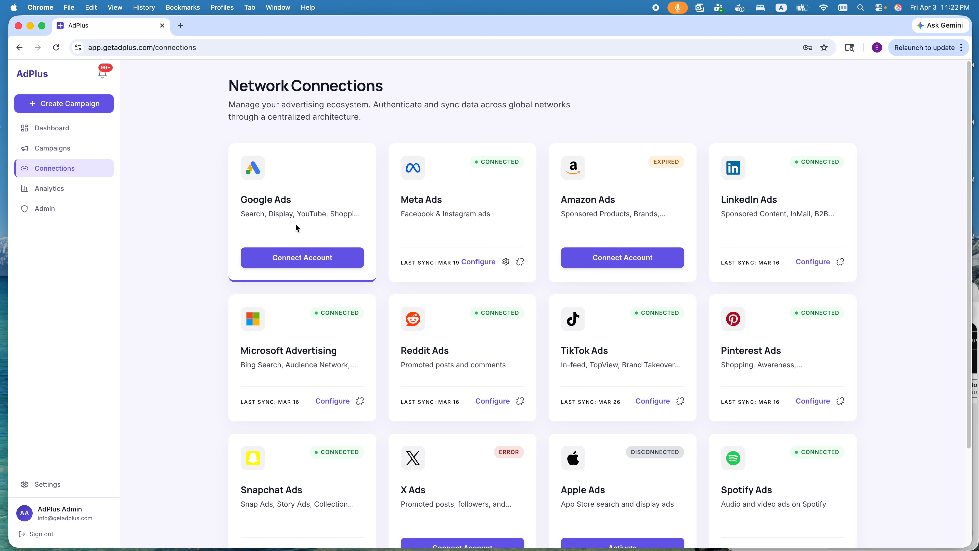
click(319, 258)
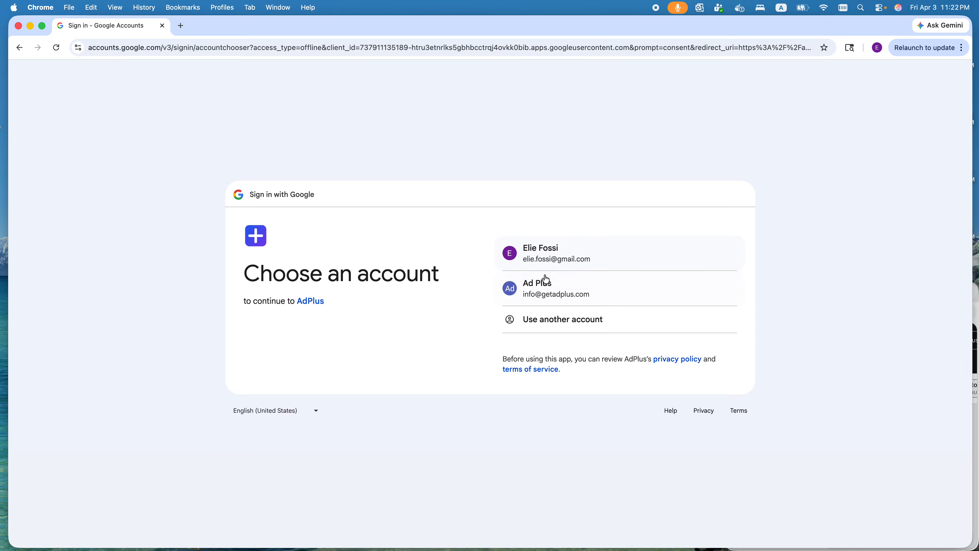
click(548, 293)
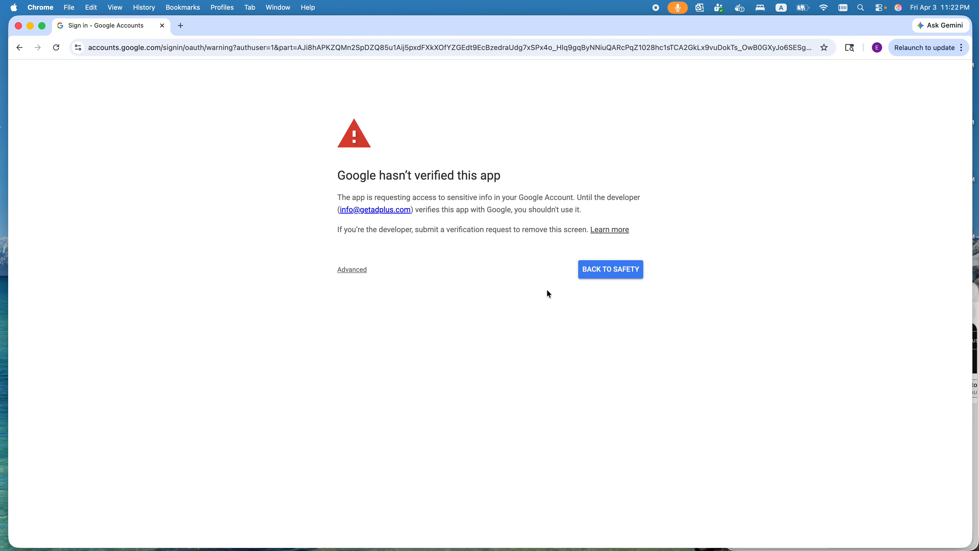
click(353, 269)
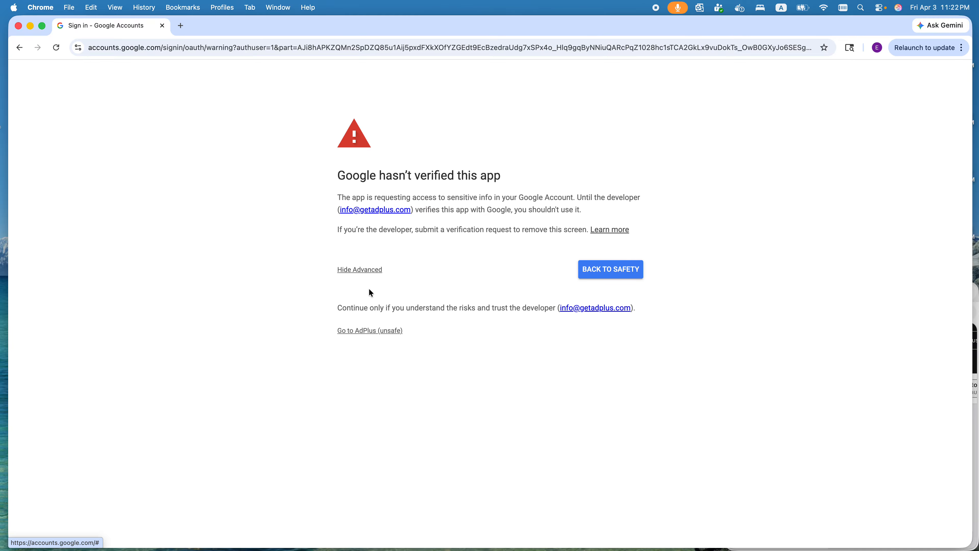
click(370, 332)
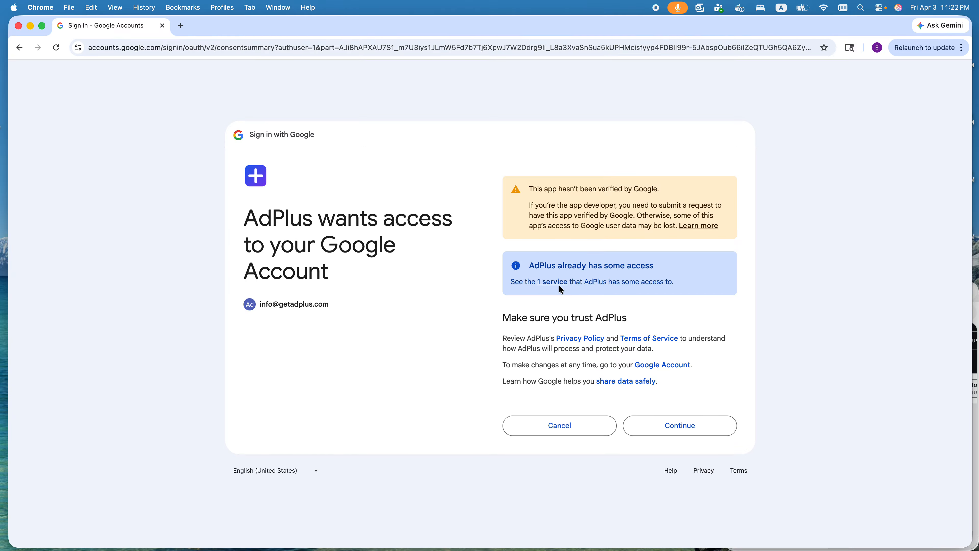
Review the access AdPlus already has, authorize the Google Ads connection and select the second listed ad account.
click(559, 286)
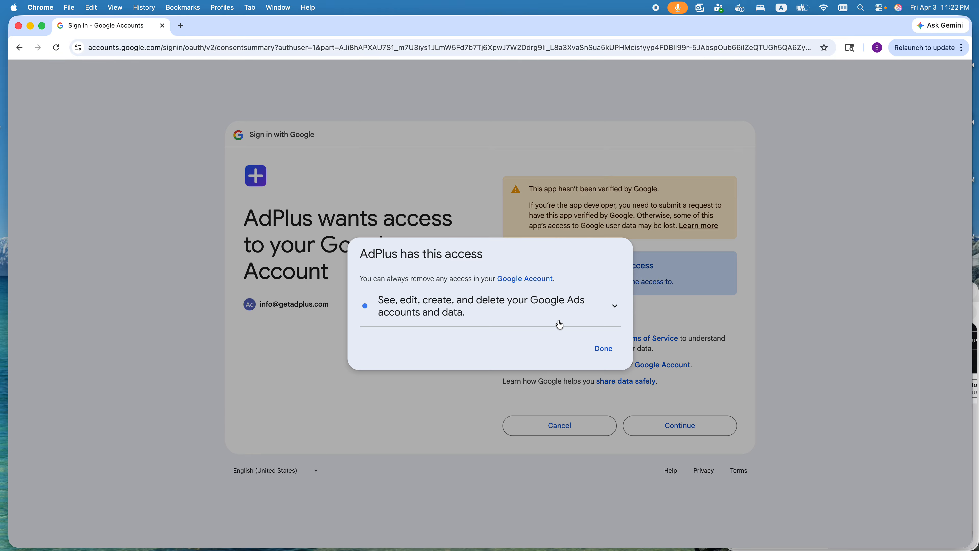
click(614, 306)
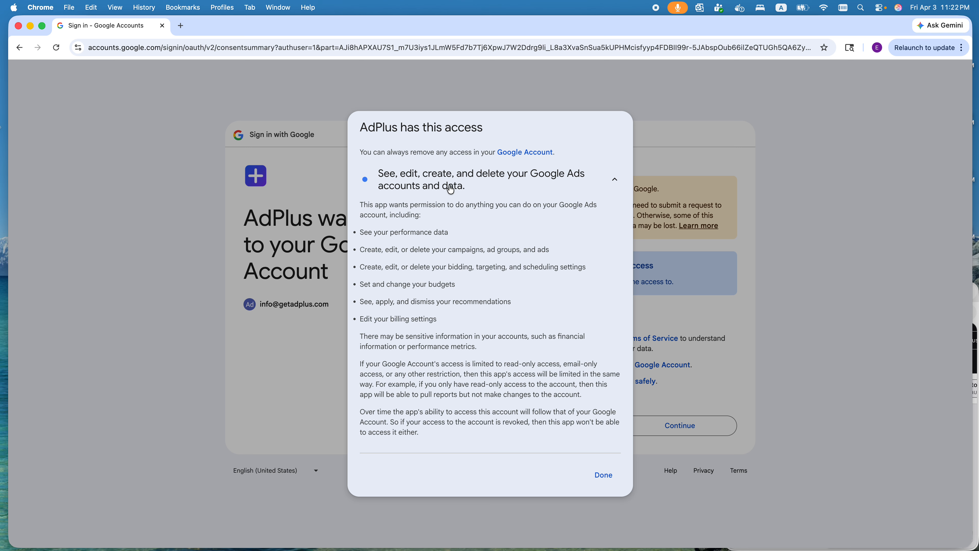
drag(467, 189, 378, 172)
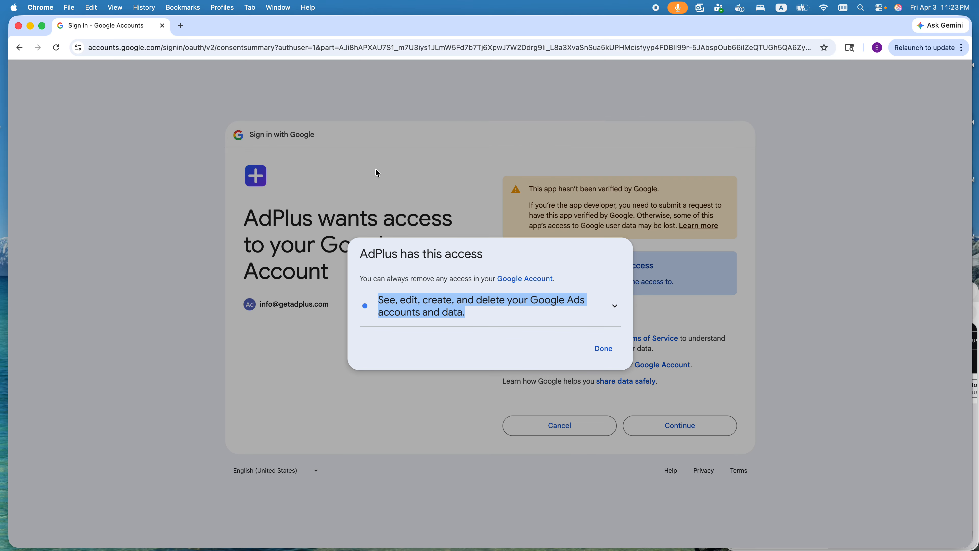
click(604, 348)
click(681, 426)
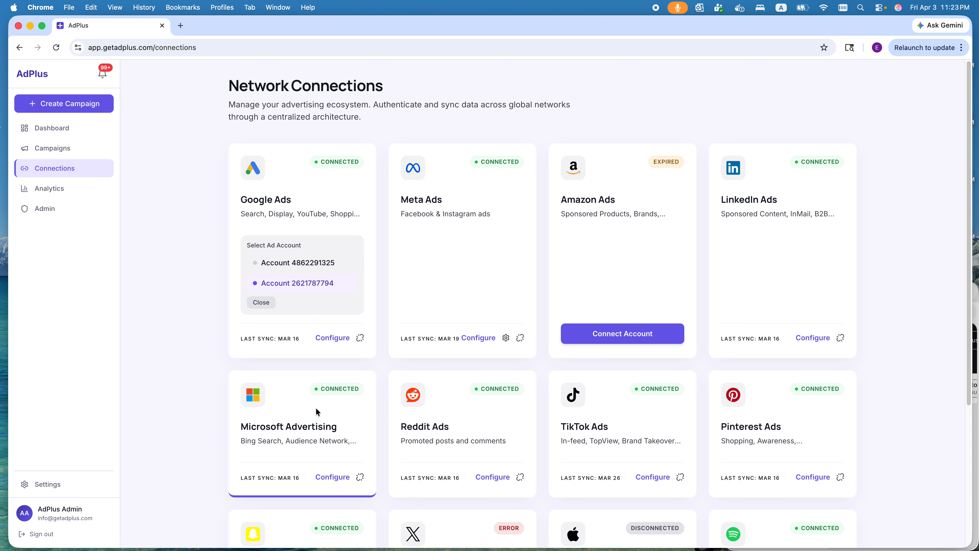
click(295, 283)
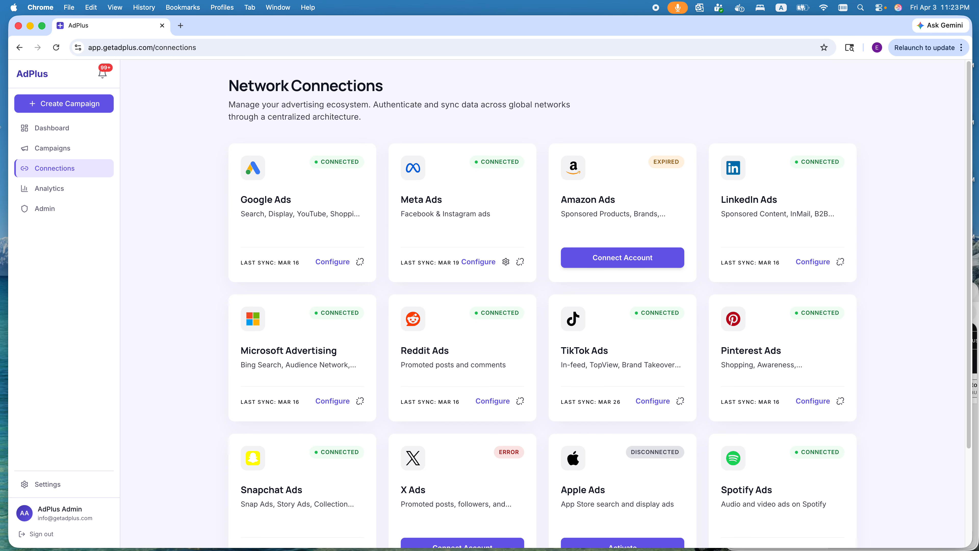
Create a new campaign to plan with the AI Ad Specialist.
key(super+Tab)
key(super+Tab)
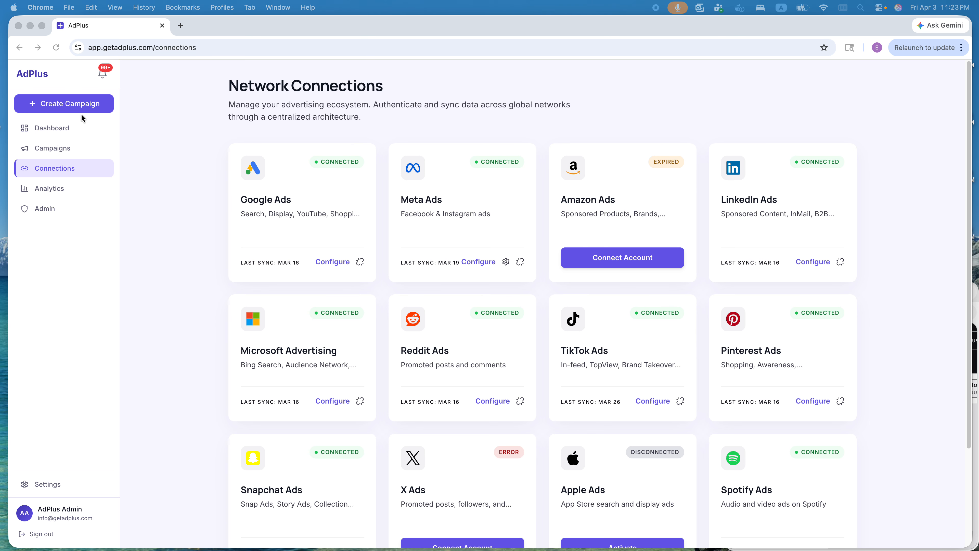
click(74, 107)
click(74, 107)
key(super+Tab)
key(super+Tab)
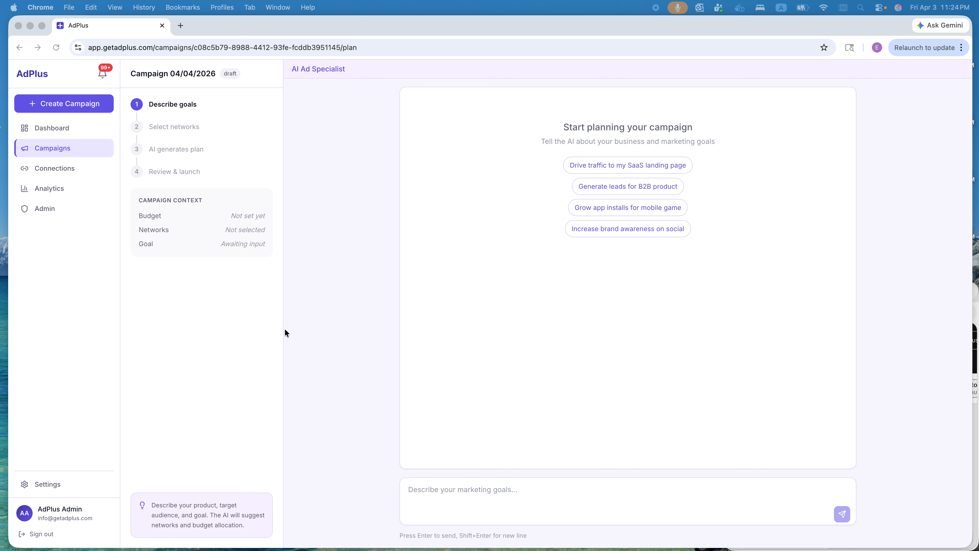
Send the AI specialist the prepared brief for an AdPlus Google and Meta Ads lead generation plan, with US and Canada audiences and $10/day budget.
click(457, 495)
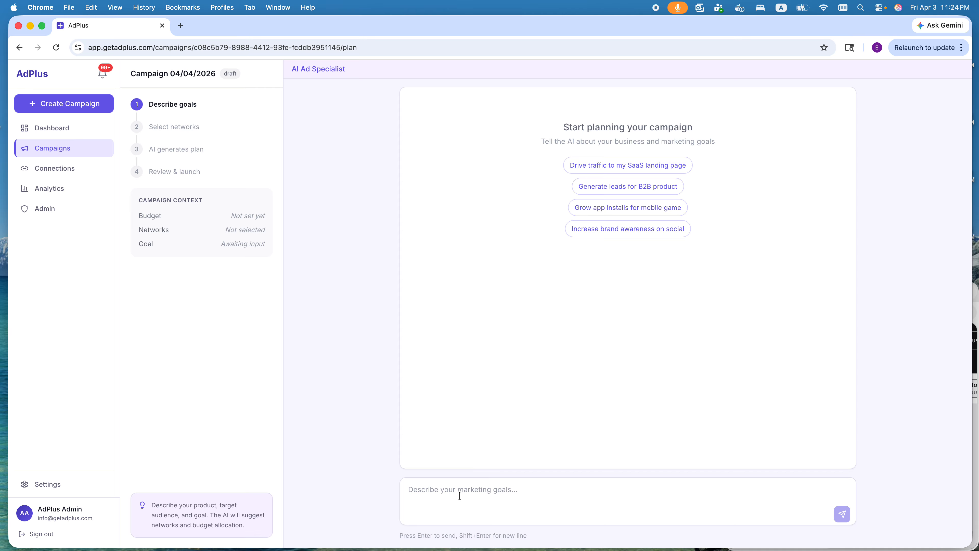
click(459, 496)
key(super+v)
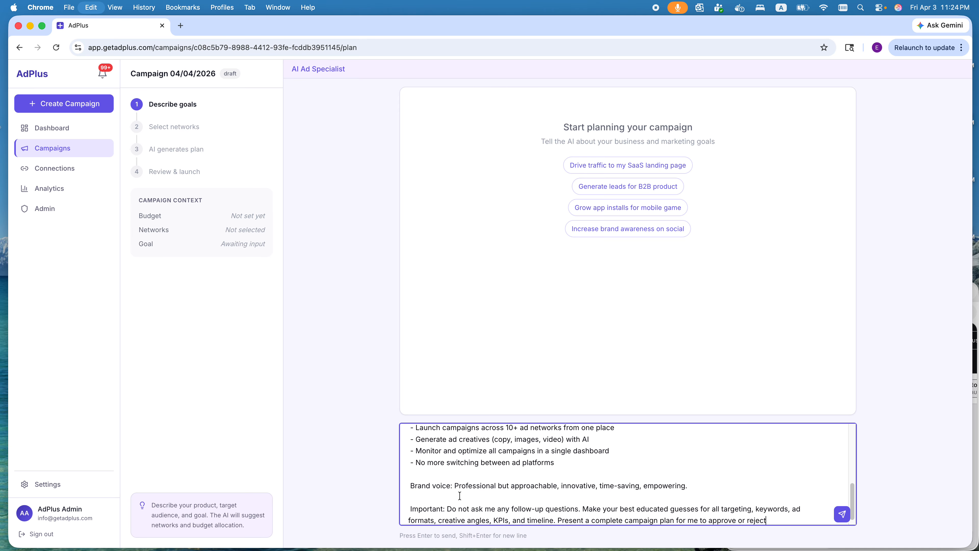
scroll(458, 475, up, 2)
scroll(458, 475, up, 5)
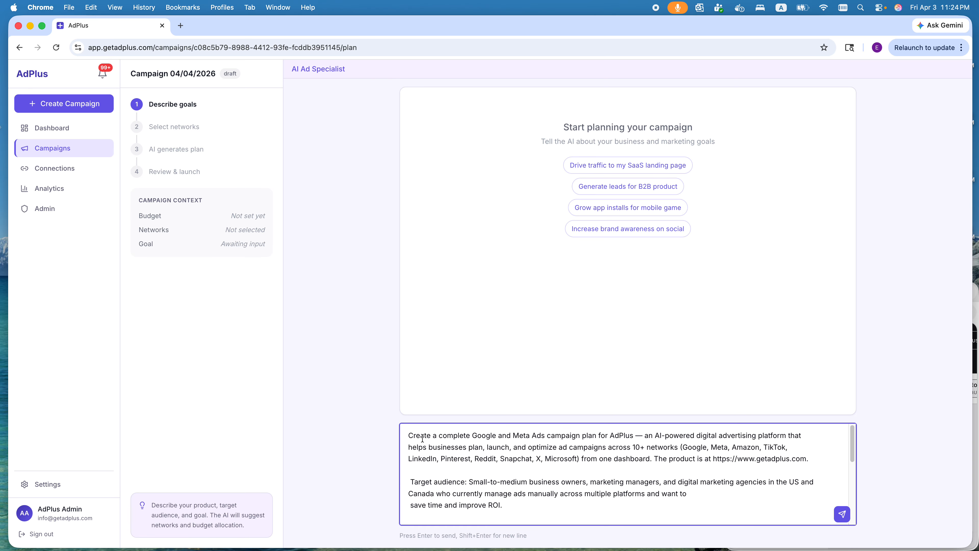
scroll(460, 481, down, 10)
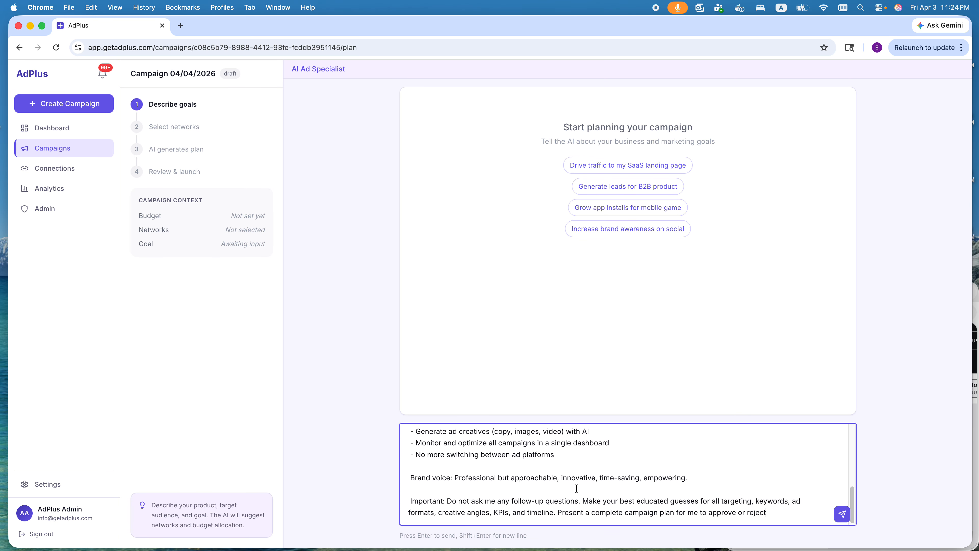
click(842, 514)
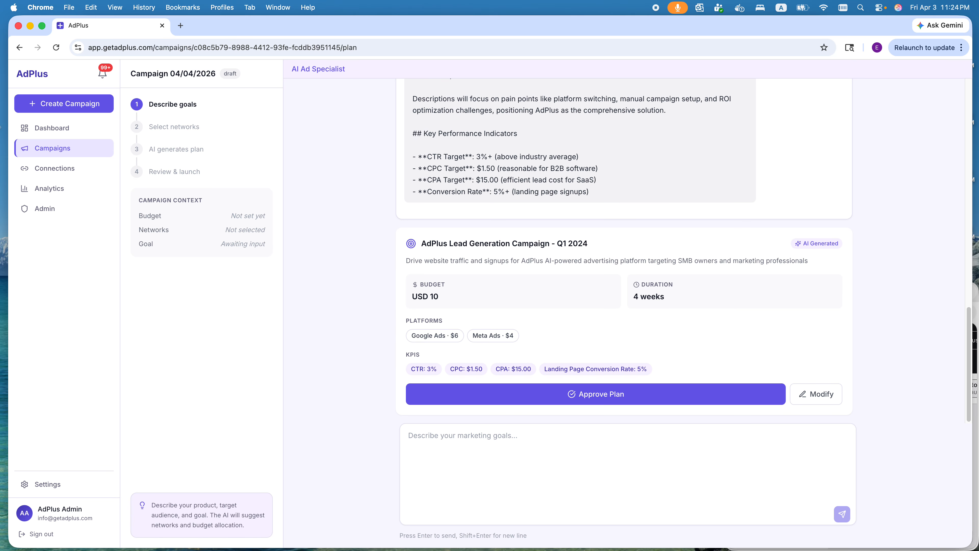
Review the AI-generated Google Ads and Meta Ads campaign plan against the brief and approve it.
scroll(756, 234, up, 10)
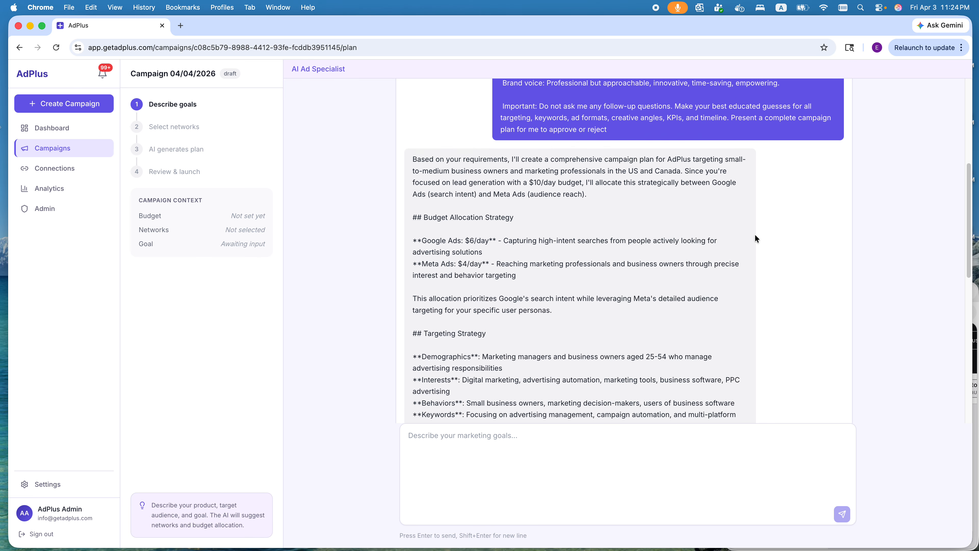
scroll(755, 235, up, 5)
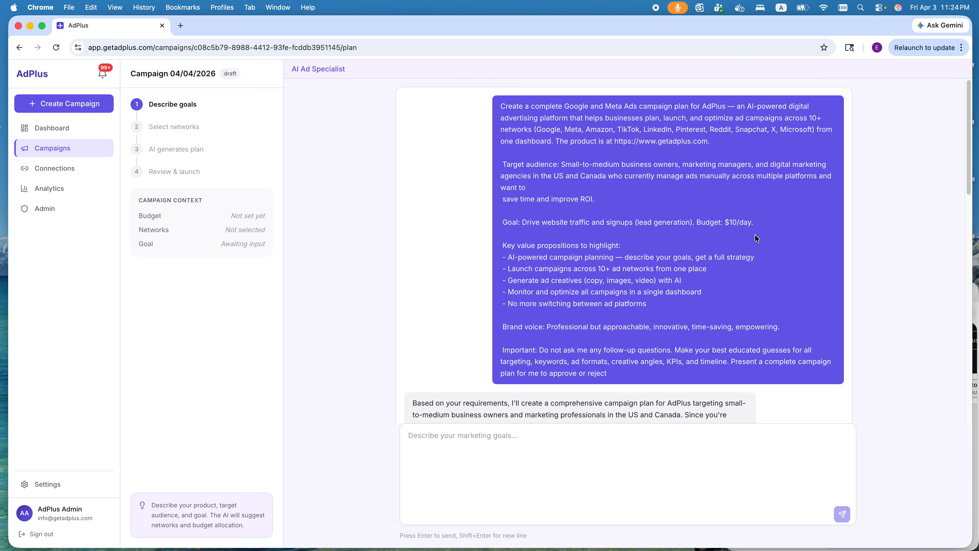
scroll(662, 333, down, 15)
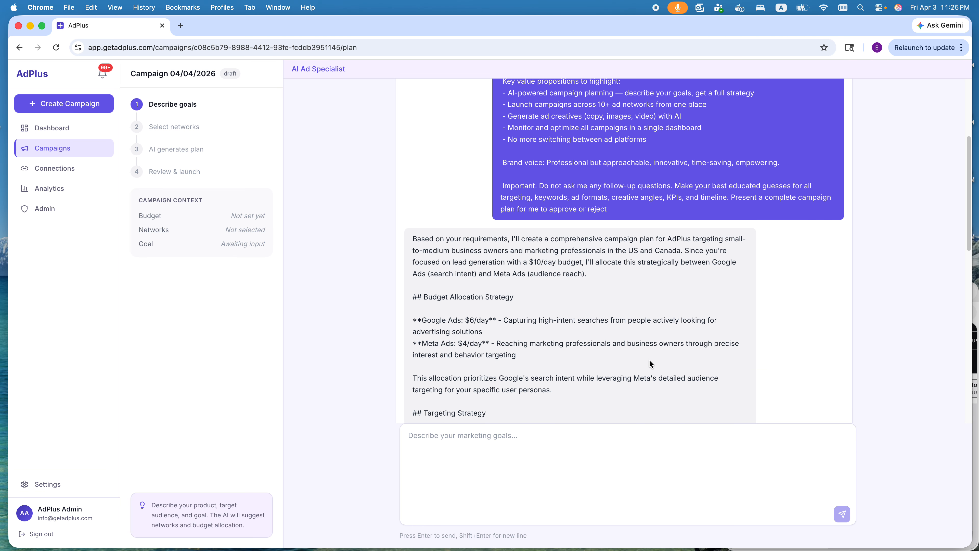
scroll(649, 360, down, 5)
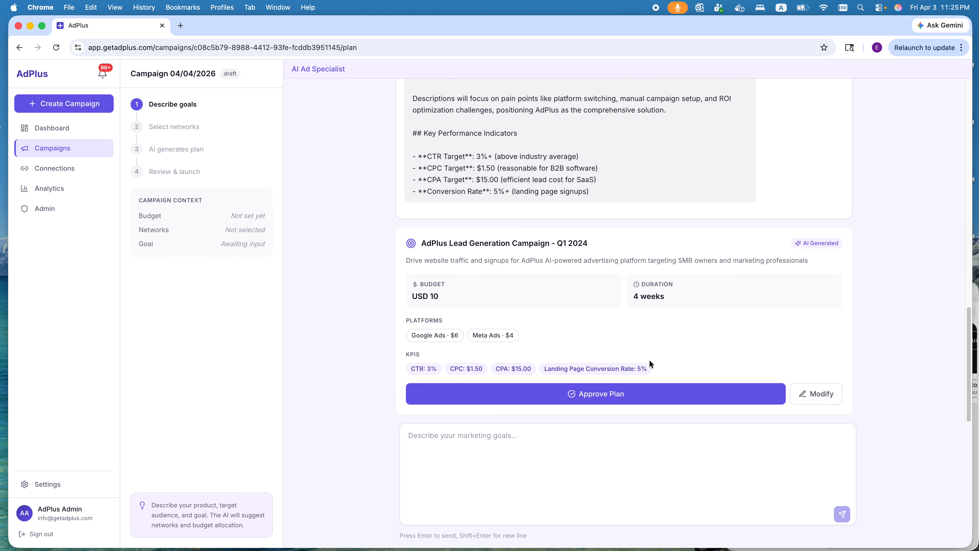
click(604, 400)
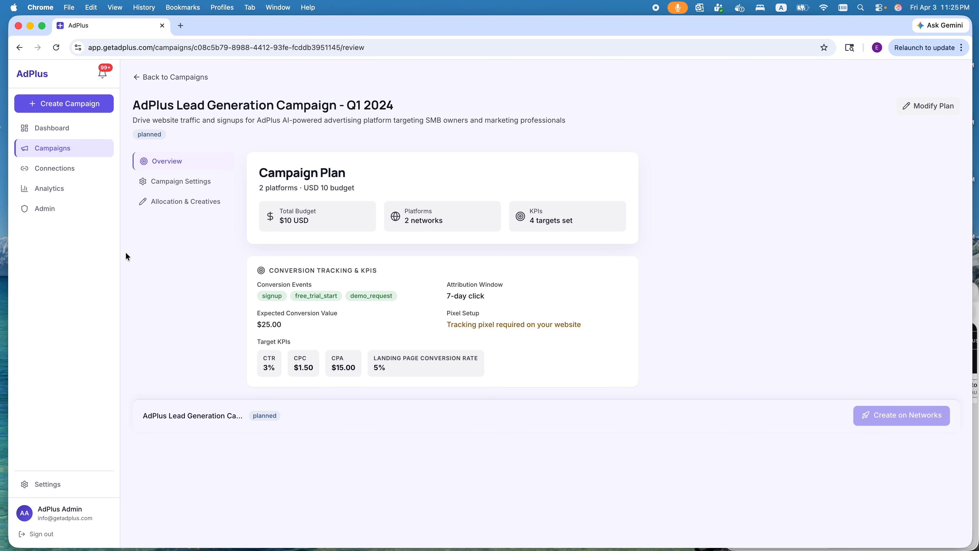
Check the network connections and reopen the approved lead generation campaign's review page.
click(58, 171)
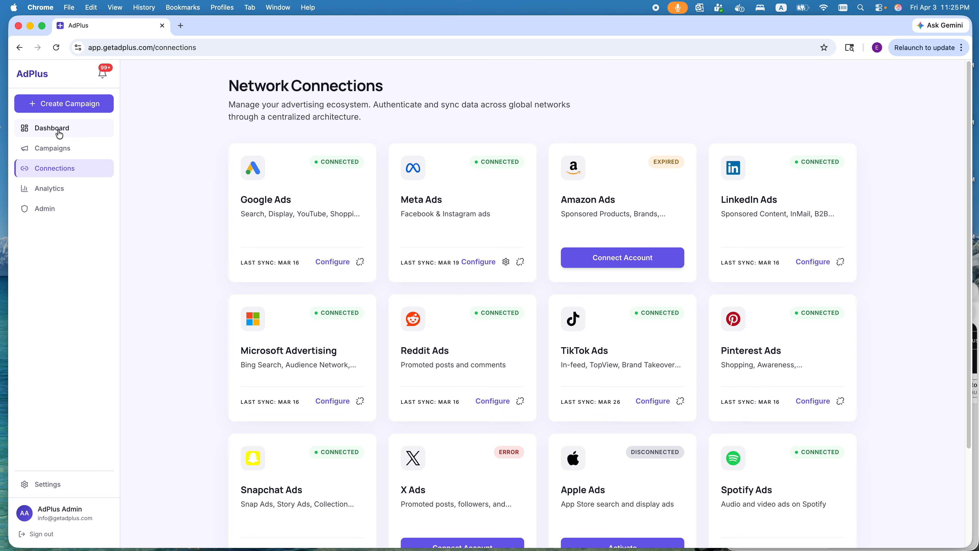
click(61, 150)
click(237, 211)
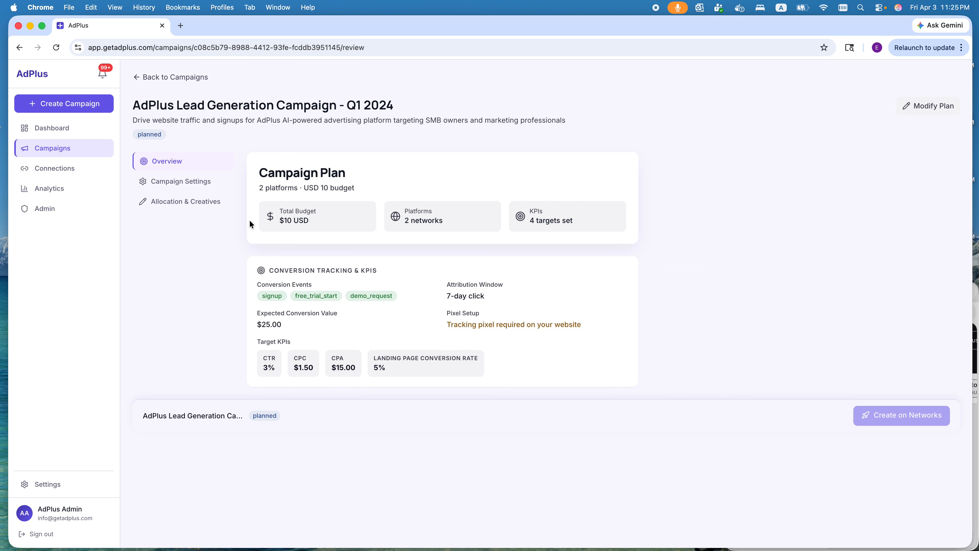
Examine the campaign settings, including bidding, landing URL, target locations, audience, and ad extensions and assets.
click(183, 182)
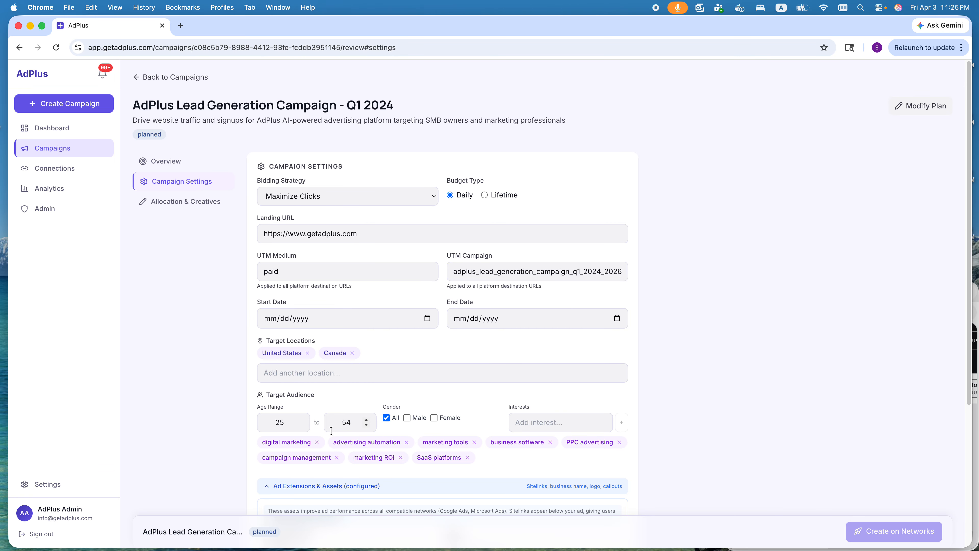
scroll(332, 430, down, 2)
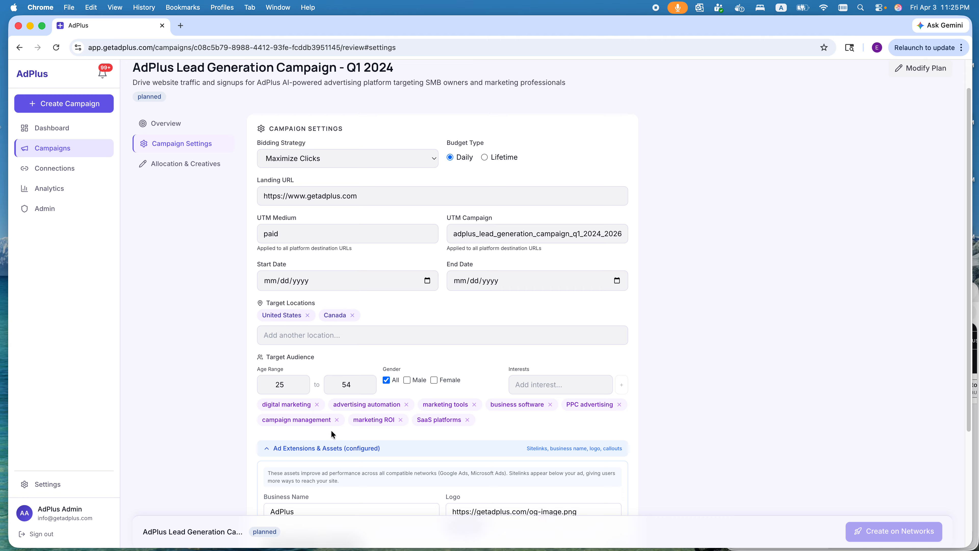
scroll(331, 430, down, 6)
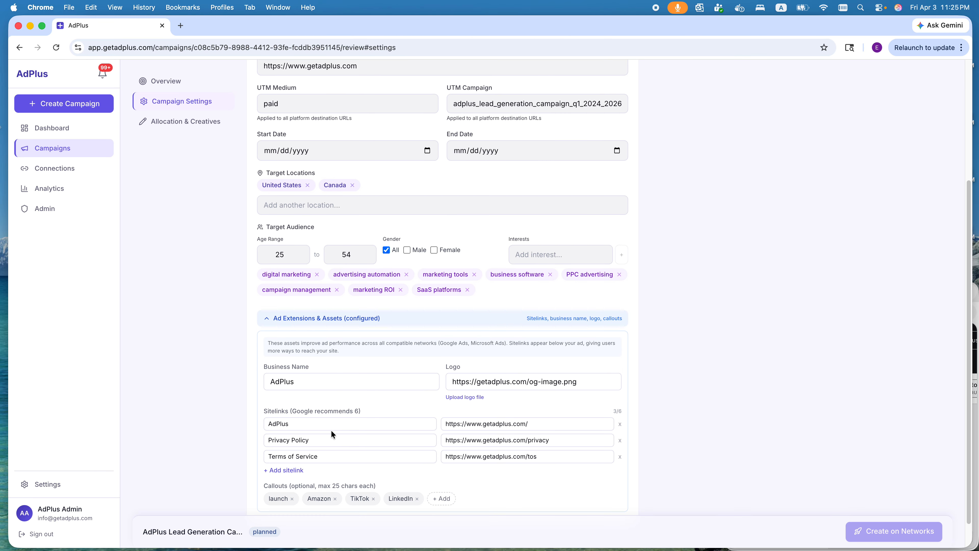
scroll(331, 430, down, 2)
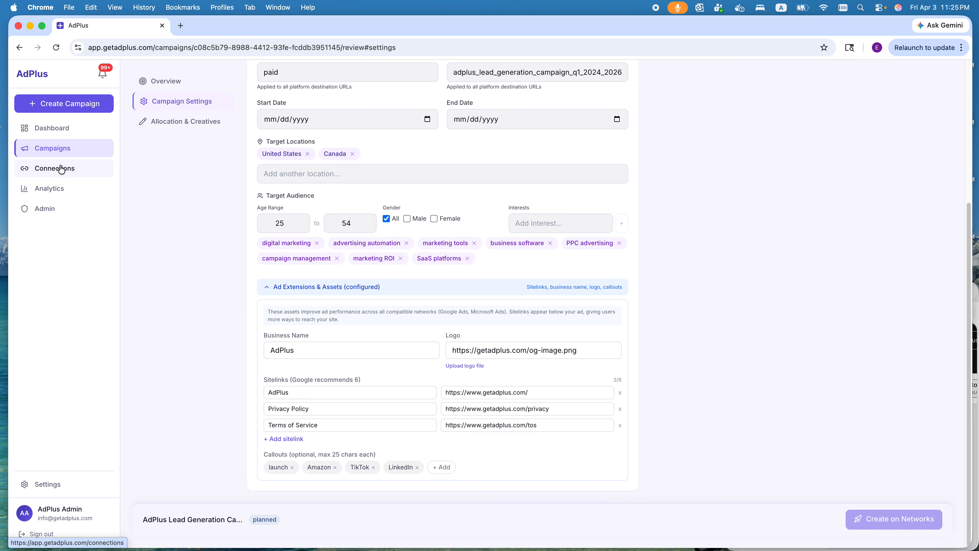
Examine the campaign's allocation and creatives, covering the missing assets and the Google Ads and Meta Ads settings.
click(209, 127)
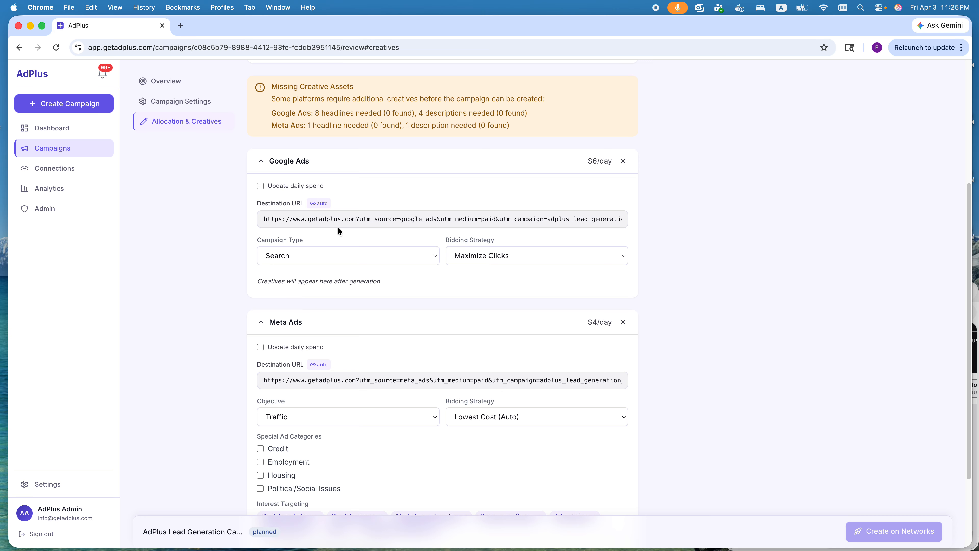
scroll(339, 232, up, 4)
scroll(338, 231, down, 2)
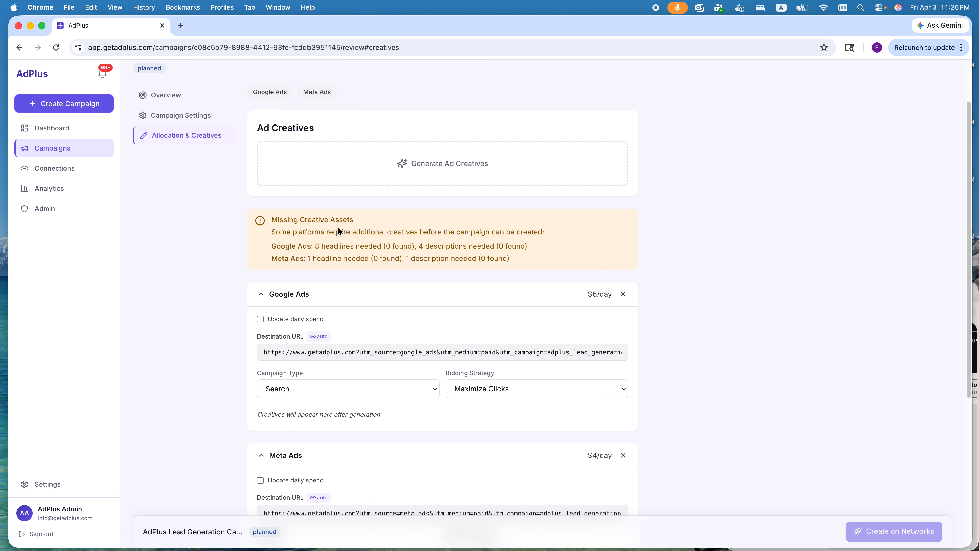
scroll(365, 376, down, 1)
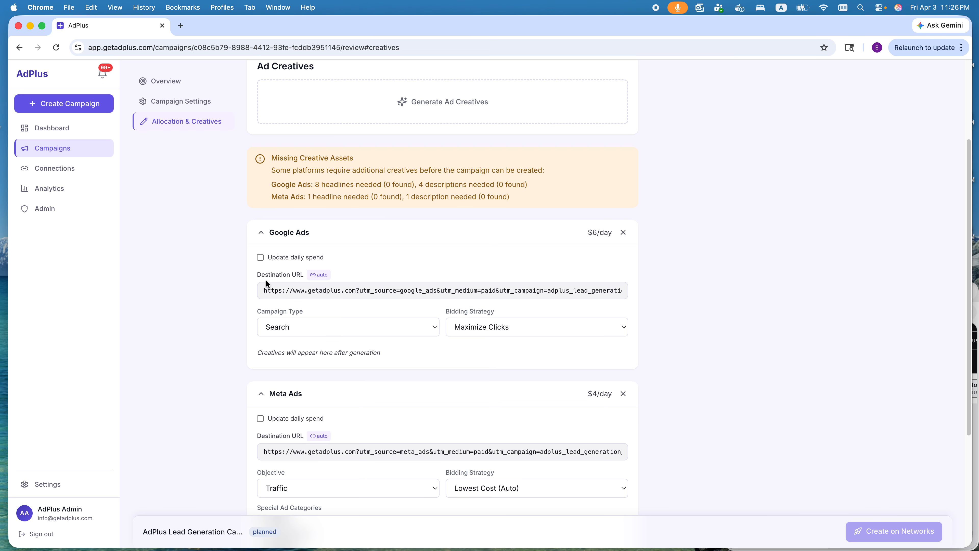
scroll(361, 399, down, 5)
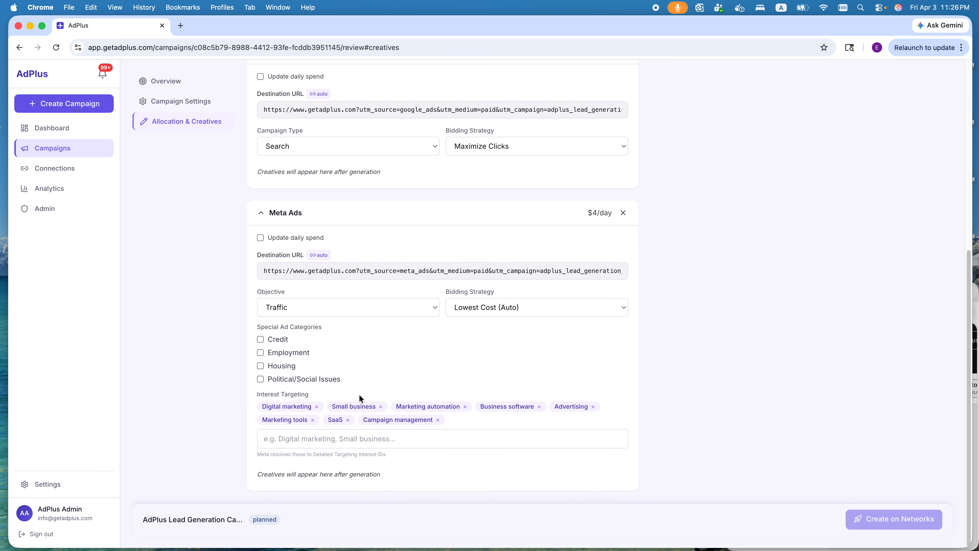
scroll(361, 398, up, 1)
scroll(361, 398, up, 8)
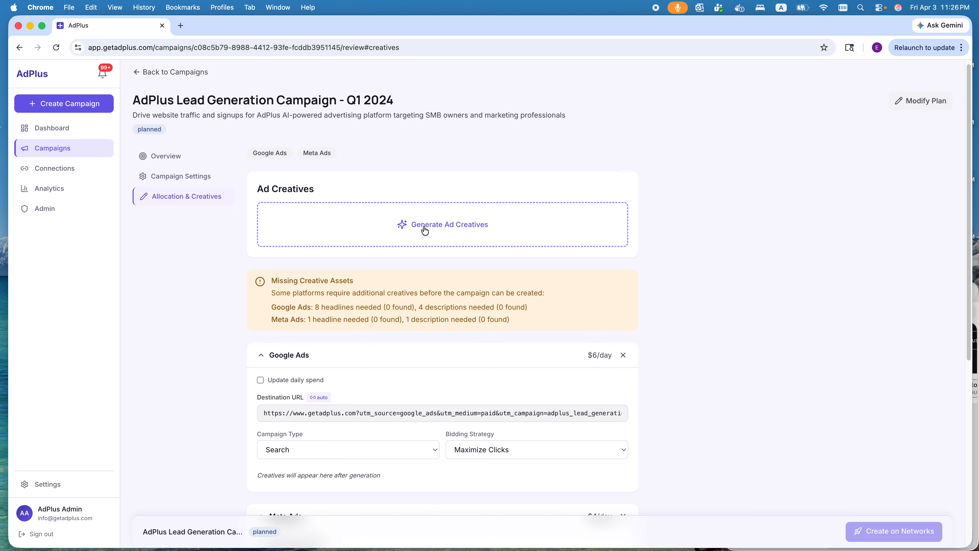
Generate the ad creatives for the campaign and look through the Google Ads and Meta Ads texts.
click(424, 230)
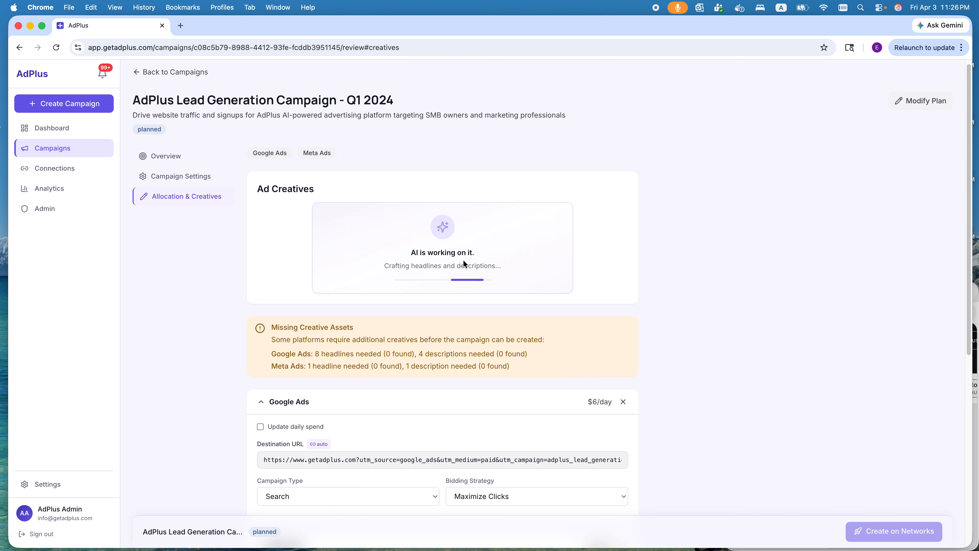
scroll(472, 276, down, 4)
scroll(474, 281, down, 20)
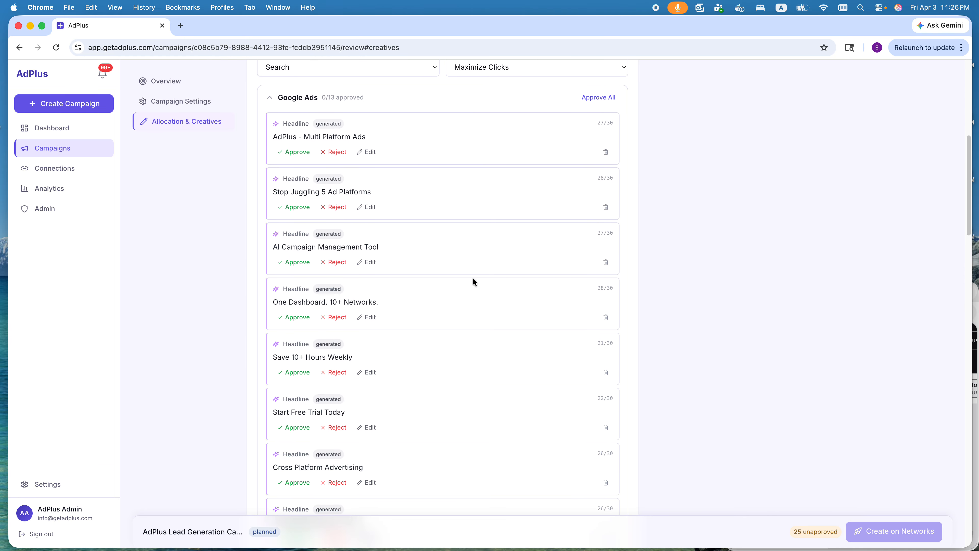
scroll(473, 277, down, 20)
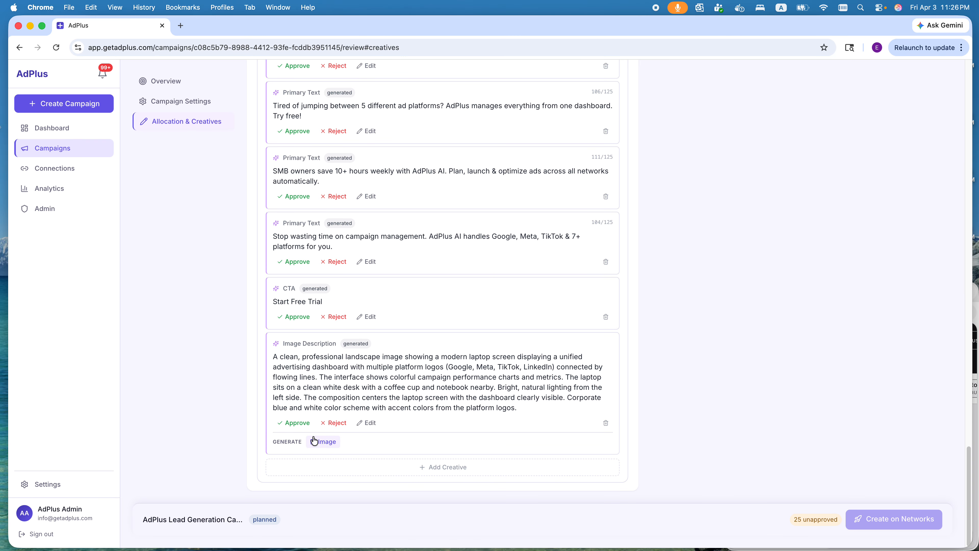
Generate an image from the Meta Ads image description and inspect the picture.
click(326, 442)
scroll(478, 395, up, 1)
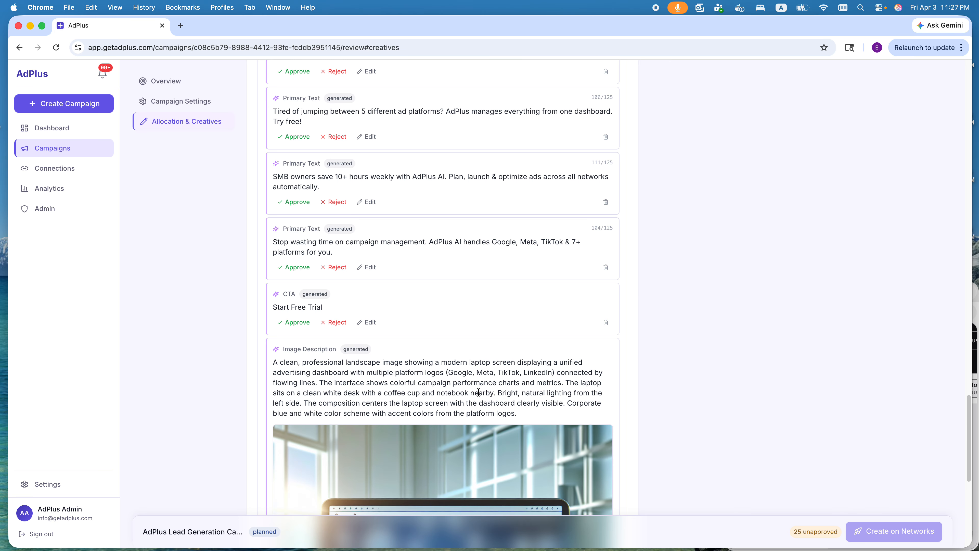
scroll(267, 327, down, 10)
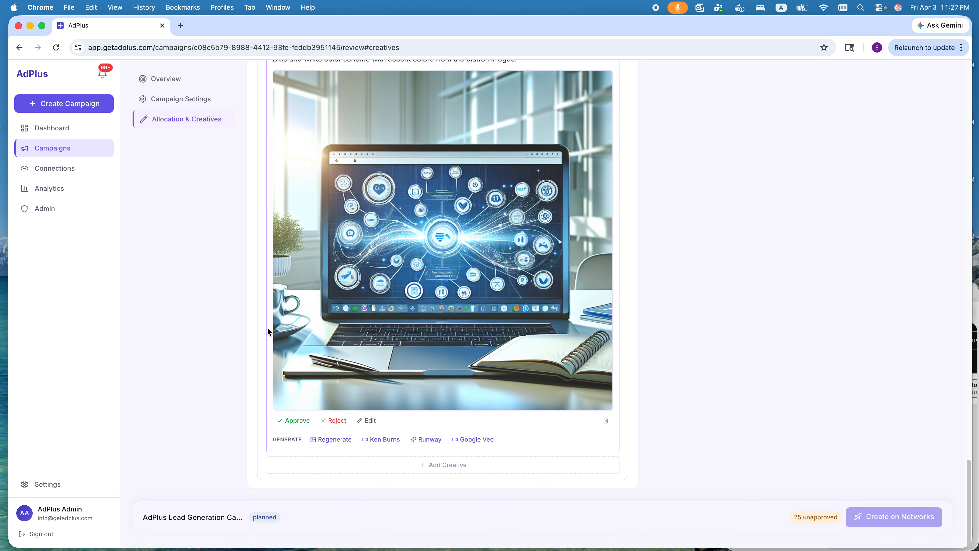
Review the generated headlines and descriptions and approve all ad creatives across Google Ads and Meta Ads.
scroll(268, 328, up, 20)
scroll(378, 377, up, 12)
scroll(379, 377, up, 15)
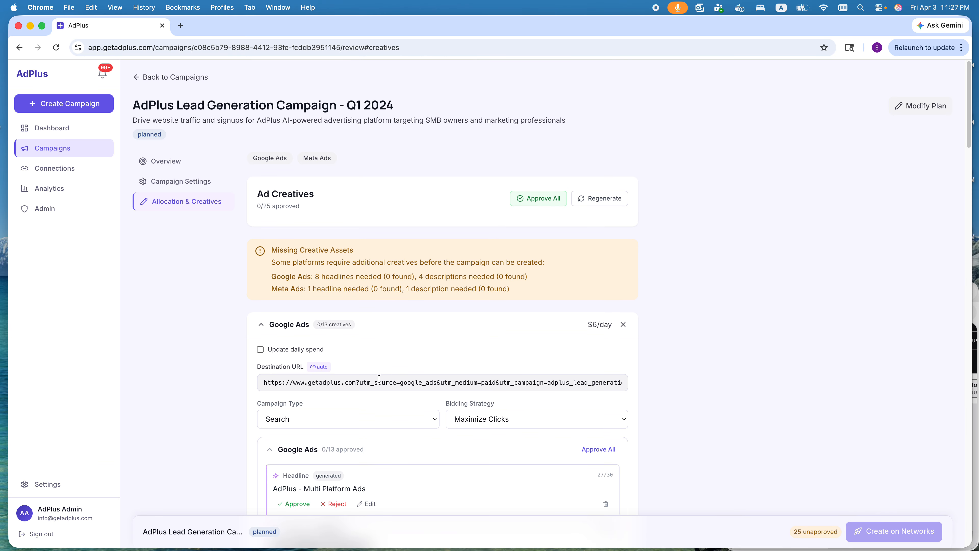
scroll(469, 377, down, 3)
scroll(468, 377, down, 8)
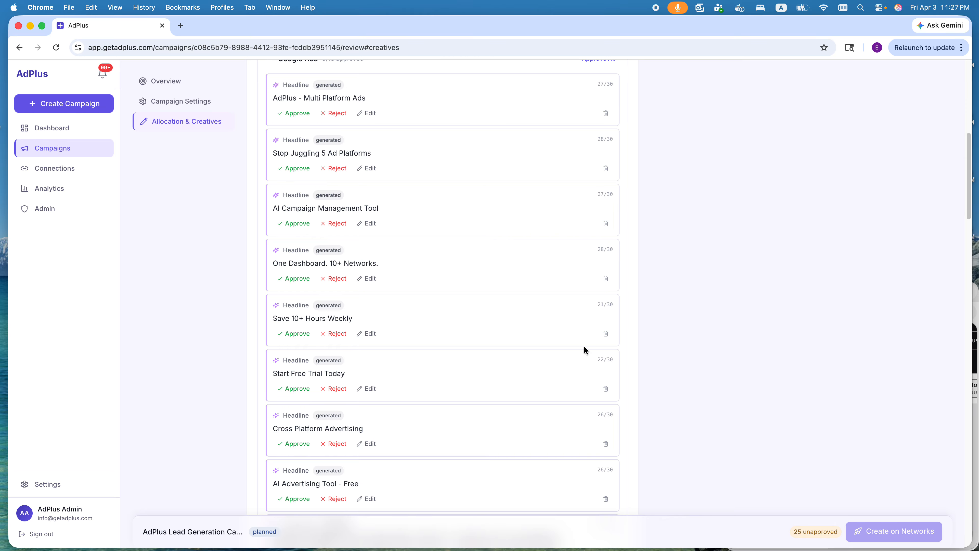
scroll(436, 377, down, 5)
scroll(432, 375, up, 15)
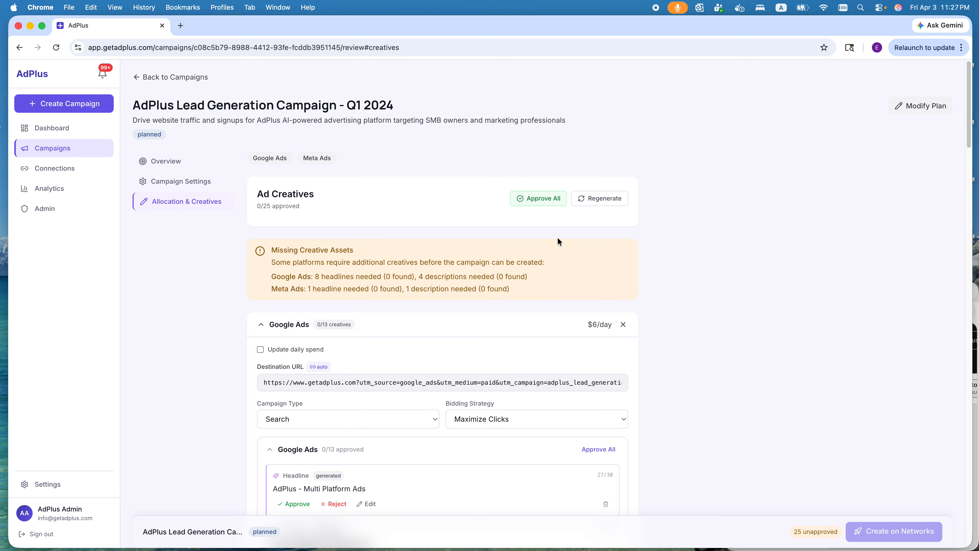
click(550, 204)
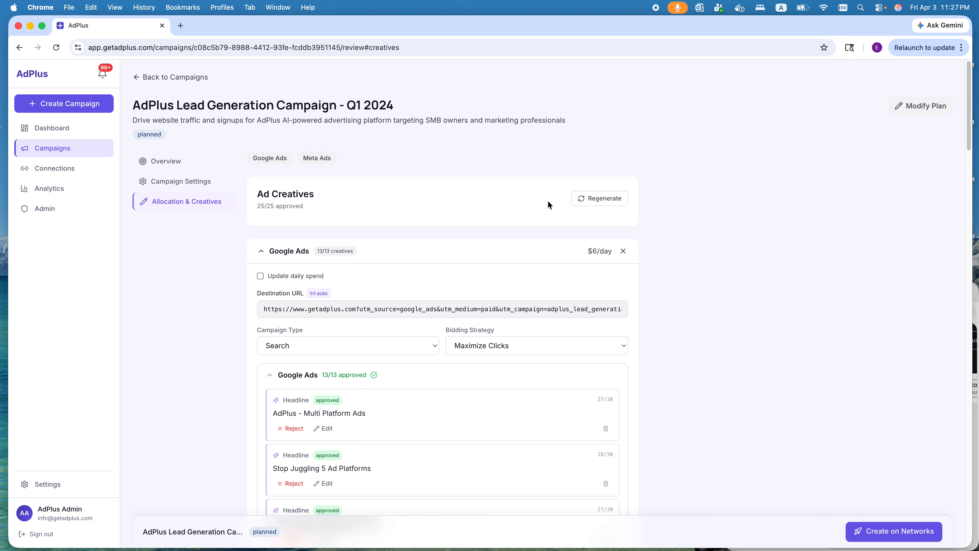
Check the approved Google Ads and Meta Ads creatives and create the campaign on the networks.
scroll(525, 263, down, 1)
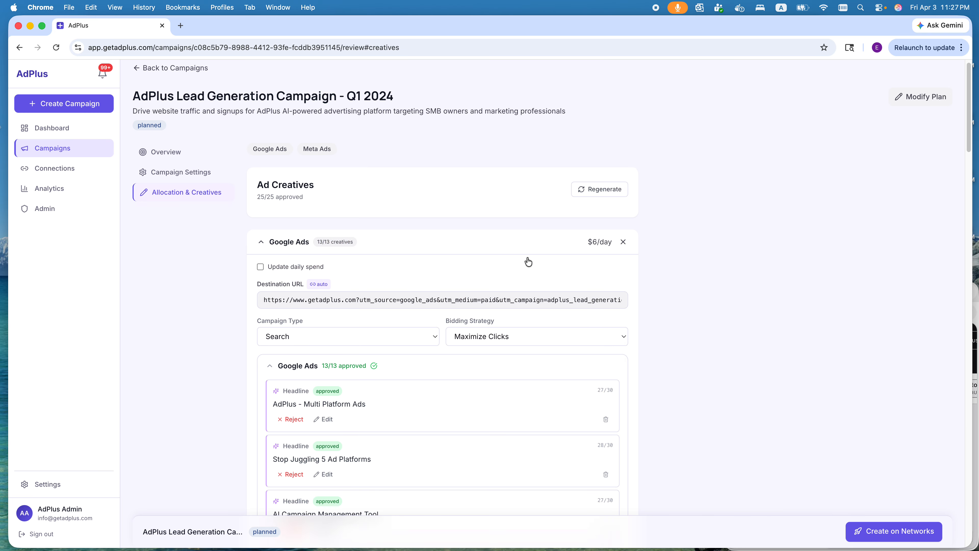
scroll(505, 288, down, 10)
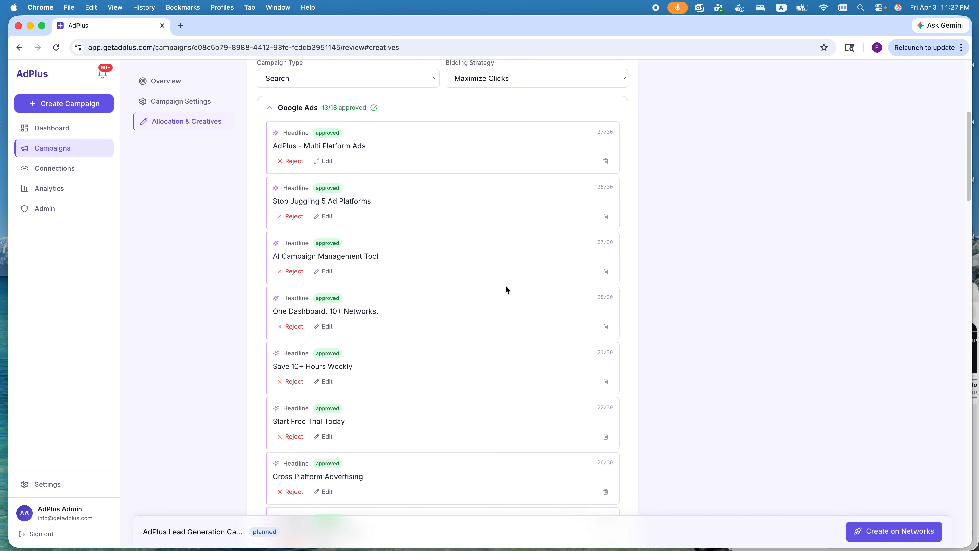
scroll(505, 288, down, 7)
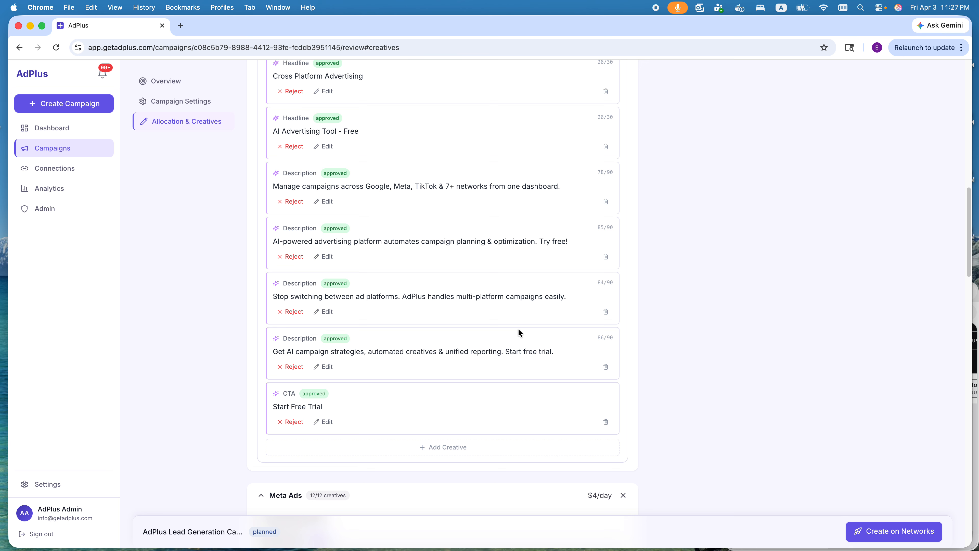
scroll(519, 332, up, 5)
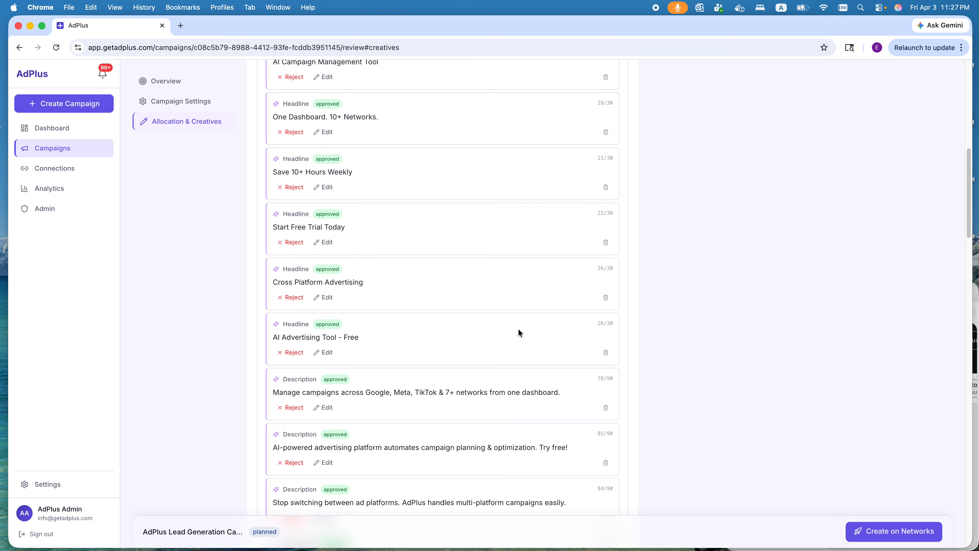
scroll(519, 332, down, 9)
scroll(518, 332, down, 1)
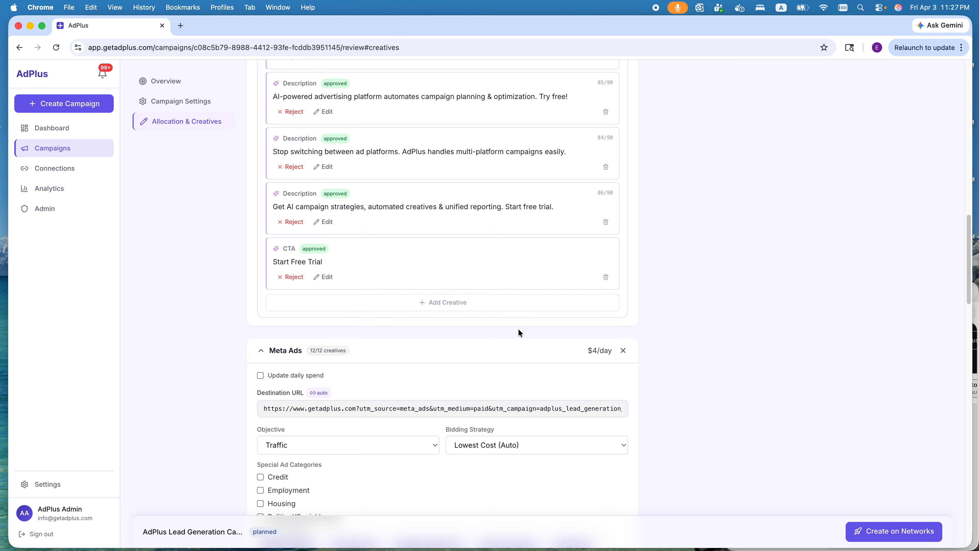
scroll(521, 353, down, 15)
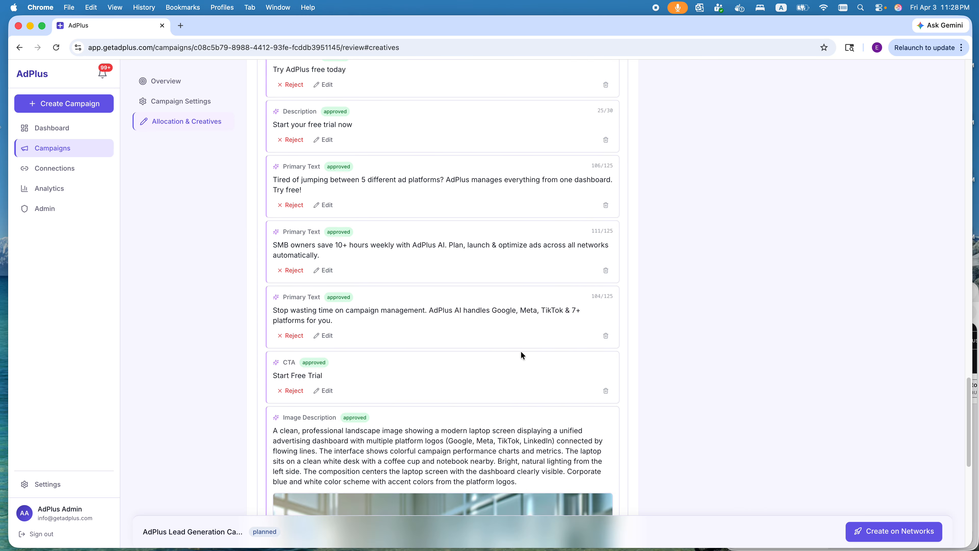
scroll(521, 351, down, 10)
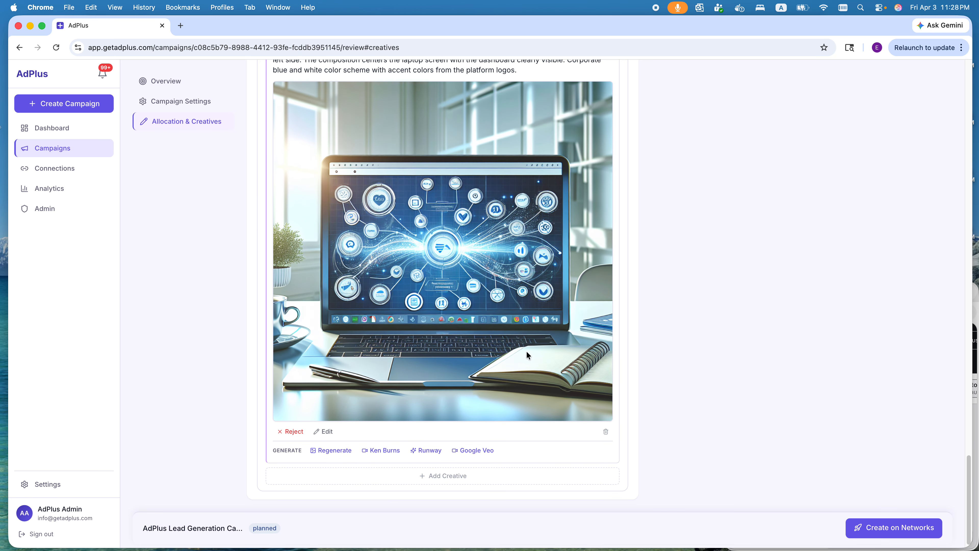
click(906, 532)
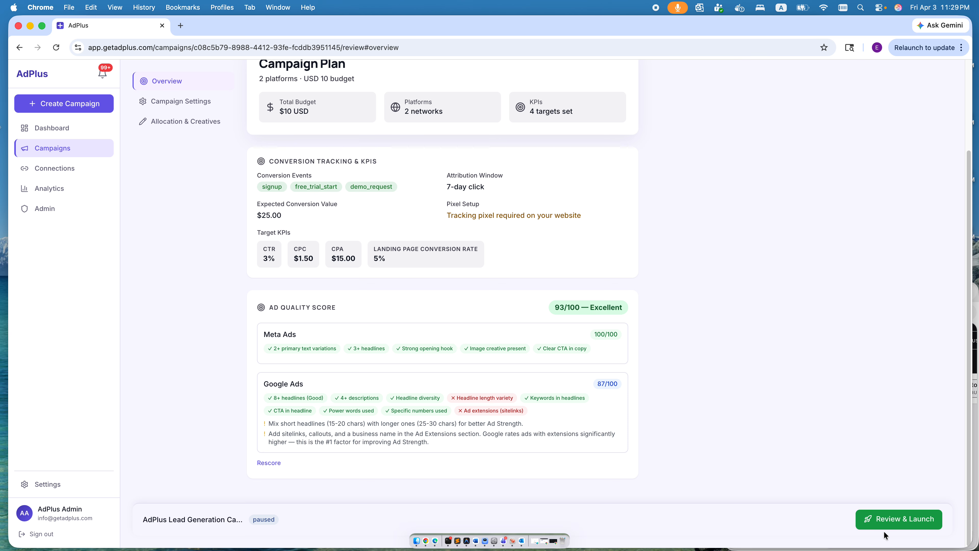
Proceed to launch, check the campaign's metrics and network statuses, and enable the campaign on all networks.
click(902, 517)
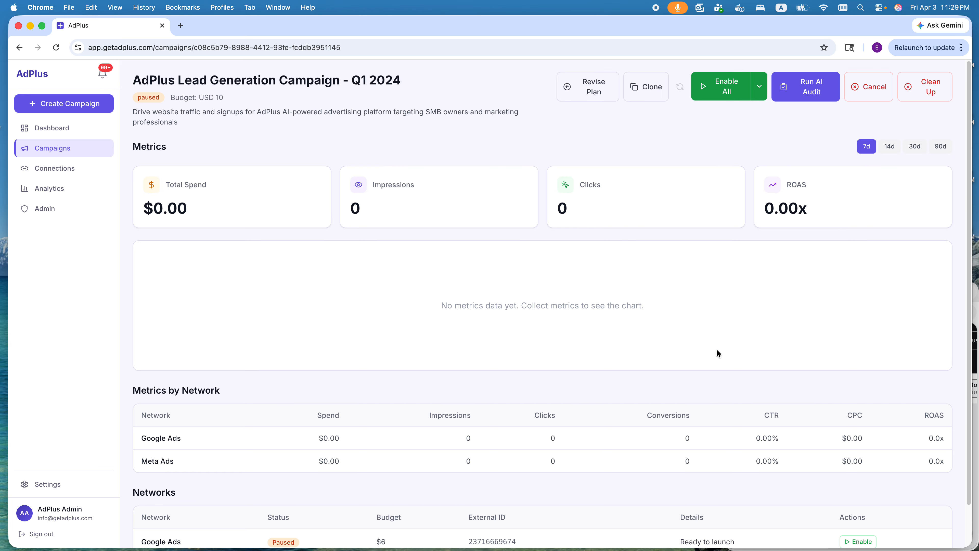
scroll(357, 286, down, 2)
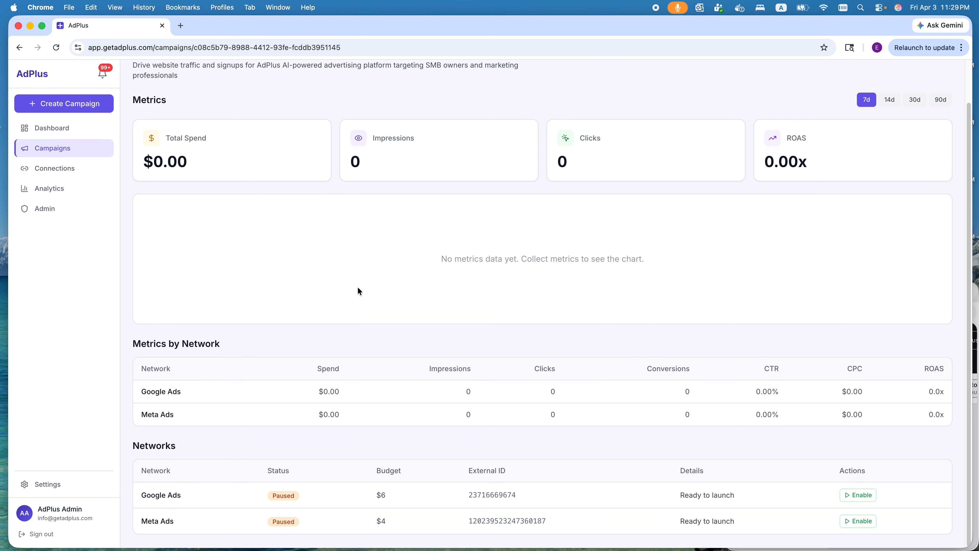
scroll(334, 229, up, 2)
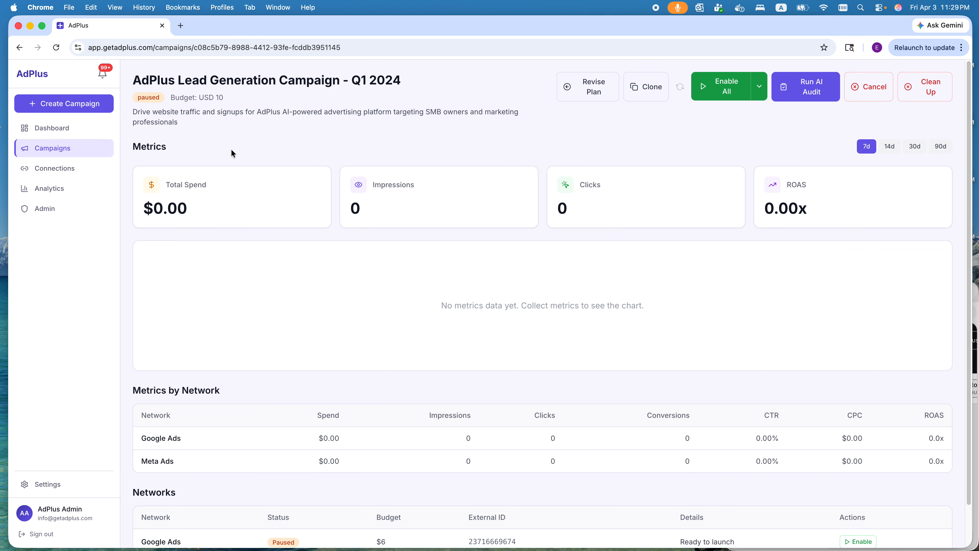
scroll(335, 310, down, 4)
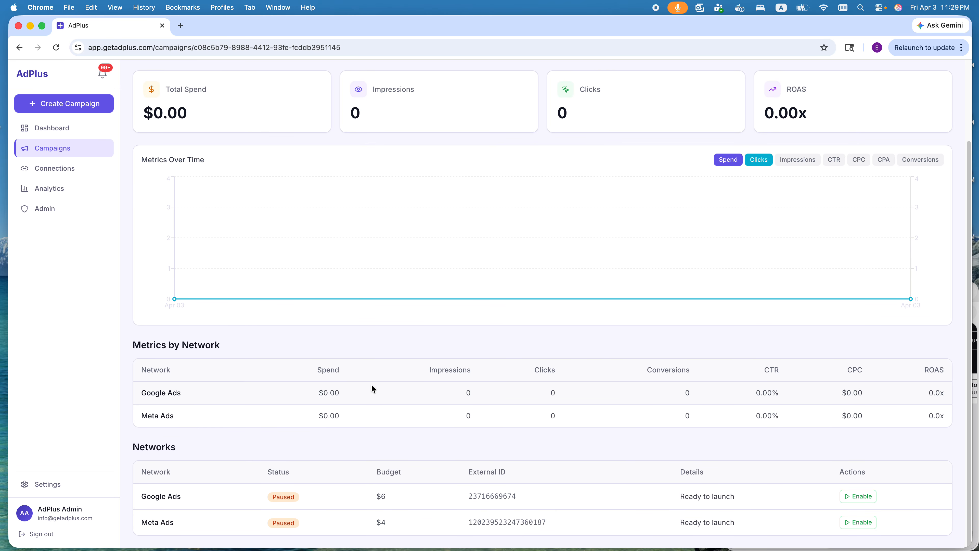
mouse_move(512, 300)
scroll(512, 300, up, 4)
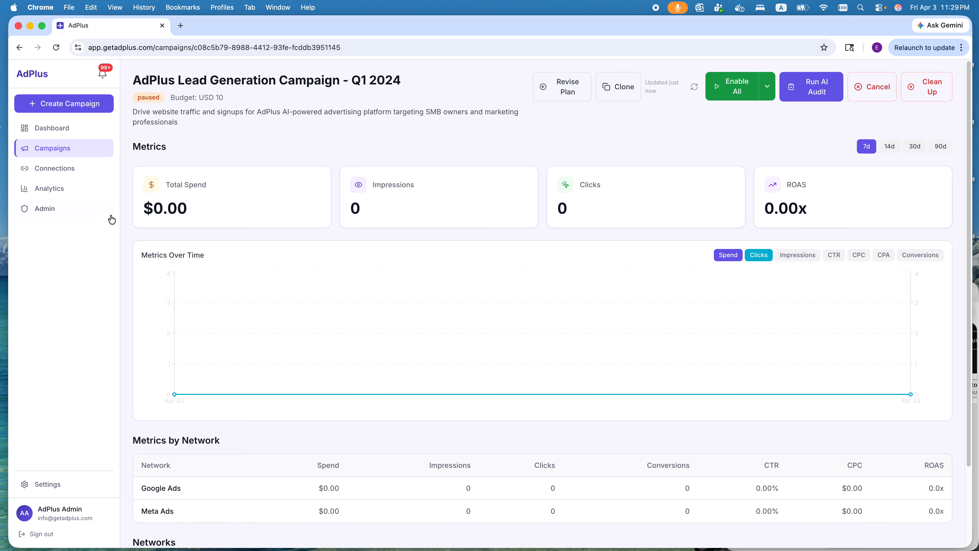
click(738, 95)
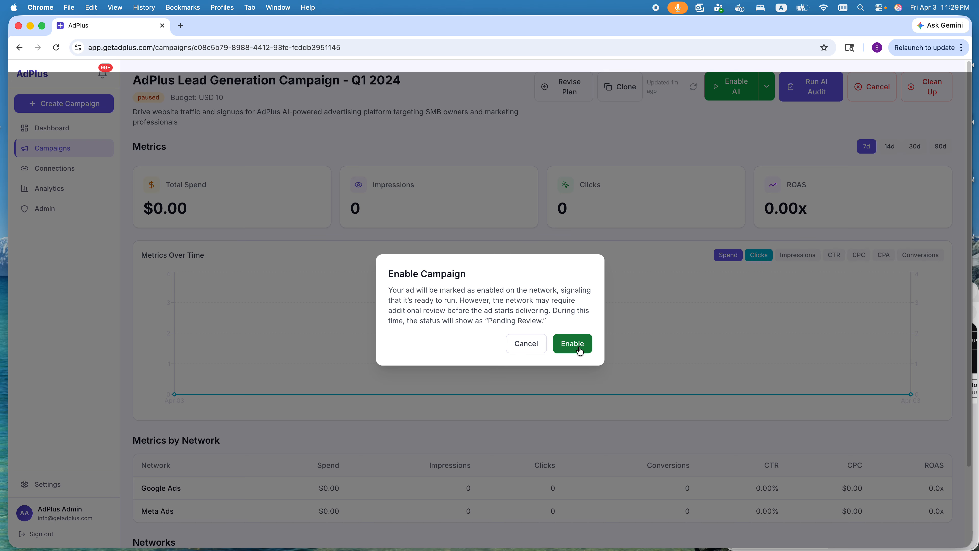
click(580, 349)
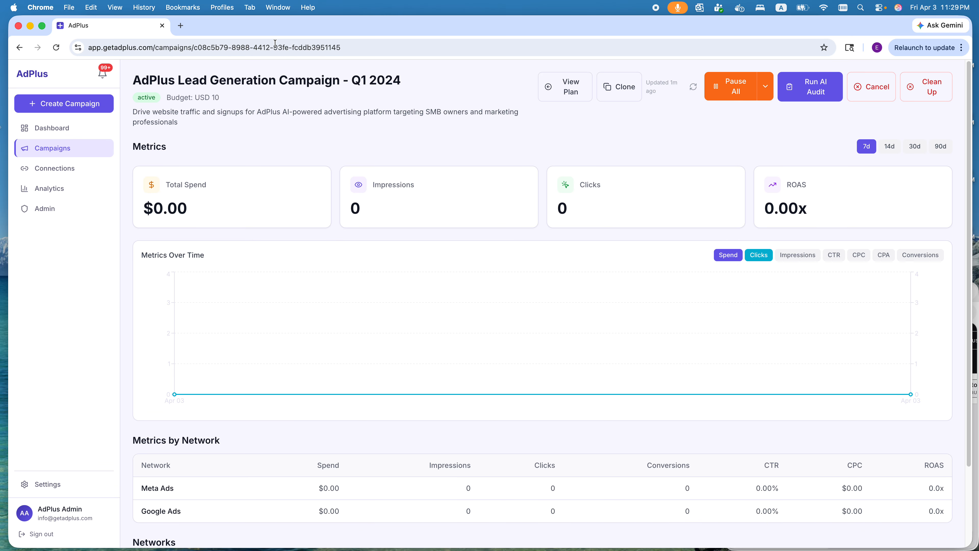
Reopen the active campaign's review page through its /review address and examine the campaign settings and ad extensions.
click(341, 47)
click(366, 53)
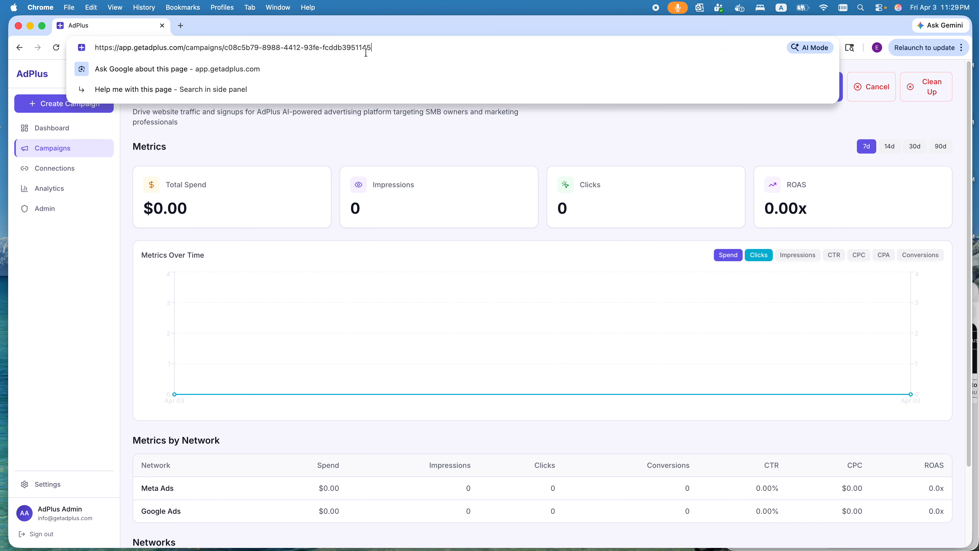
text(/p)
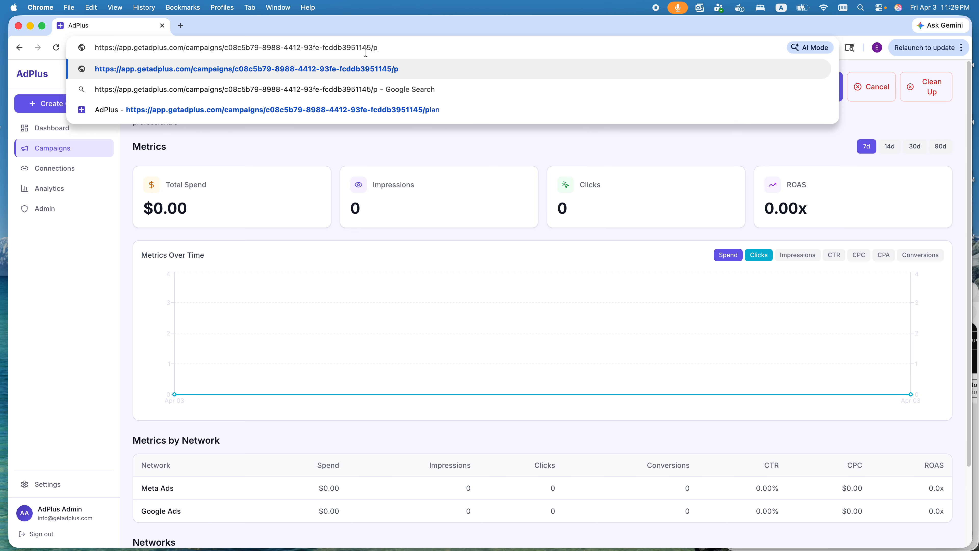
key(BackSpace)
text(review)
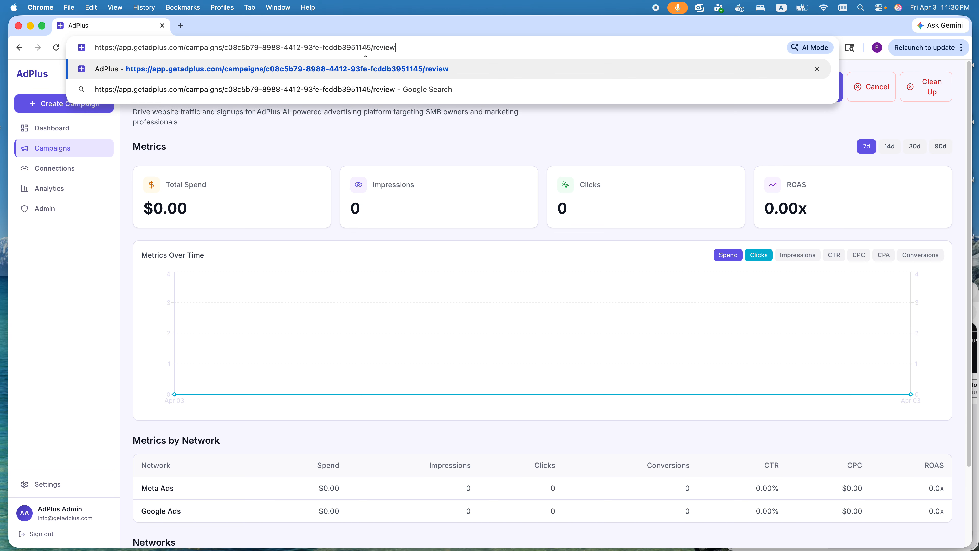
key(Return)
click(160, 182)
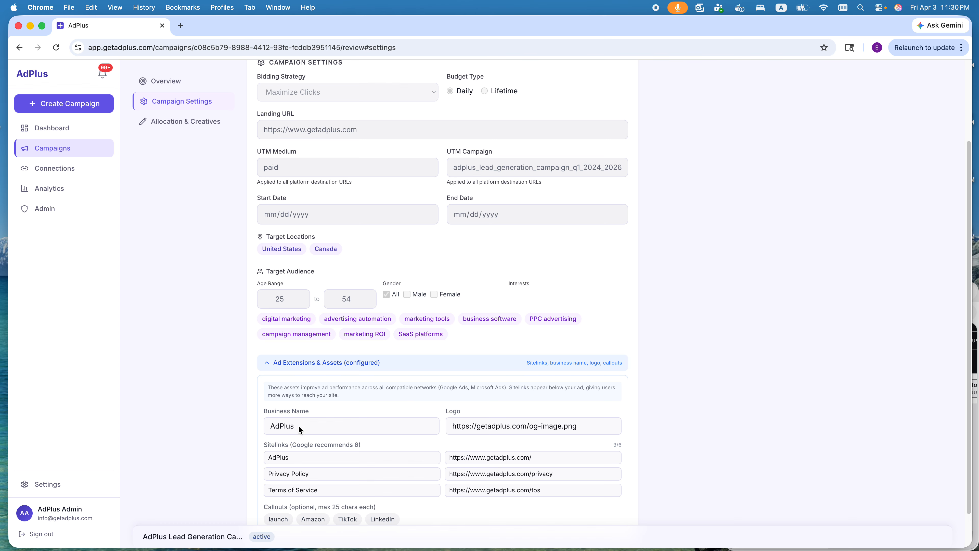
scroll(304, 432, down, 2)
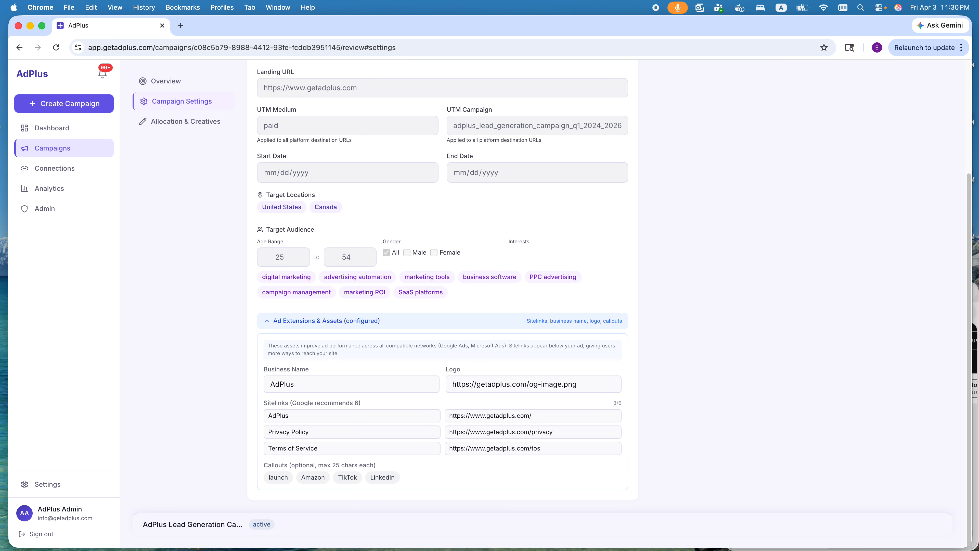
Open the "AdPlus beta - 20260403_0230" campaign from the campaign list and examine its performance metrics by network.
click(58, 147)
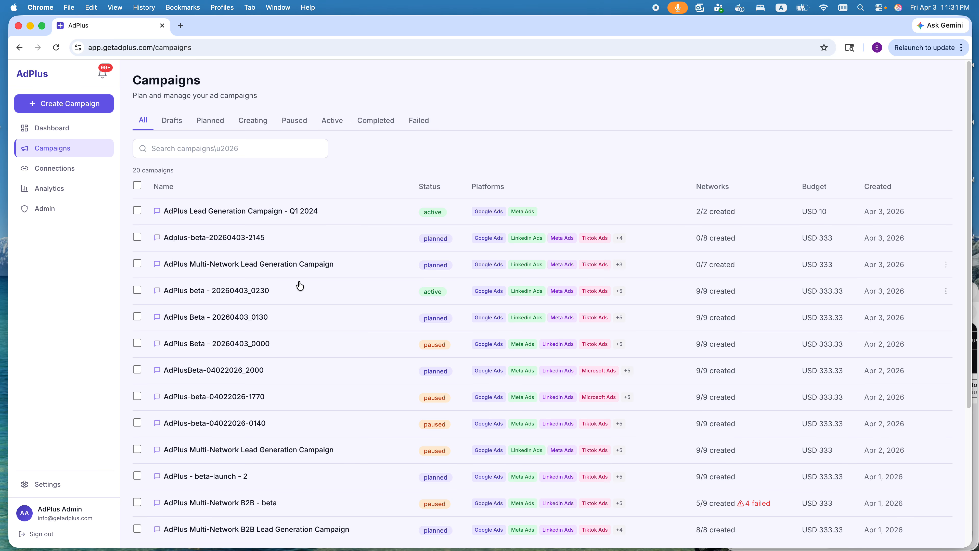
click(264, 290)
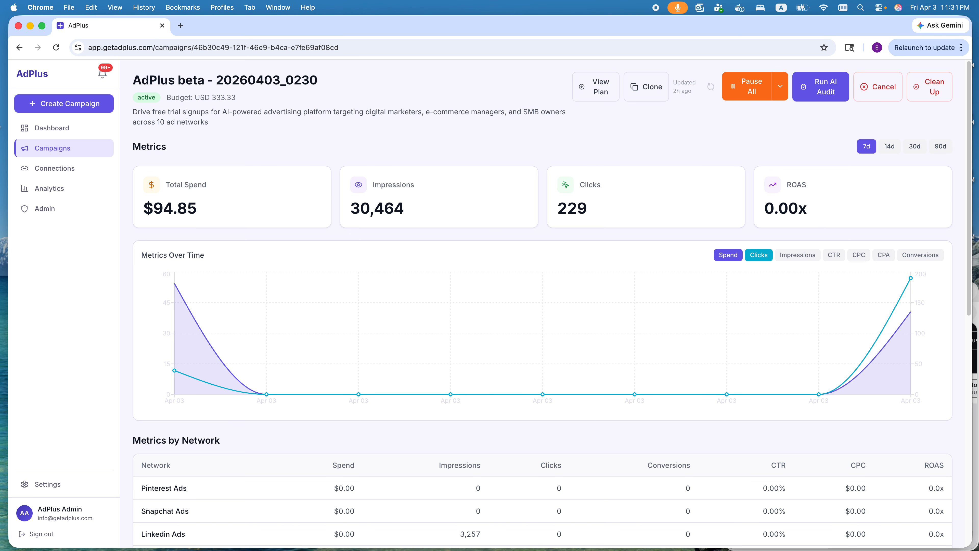
scroll(671, 451, down, 1)
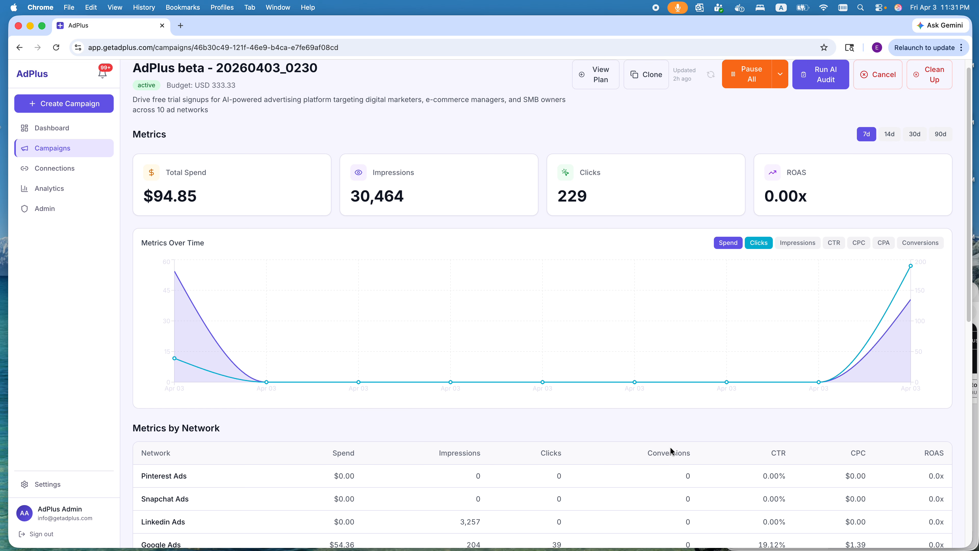
scroll(671, 451, down, 5)
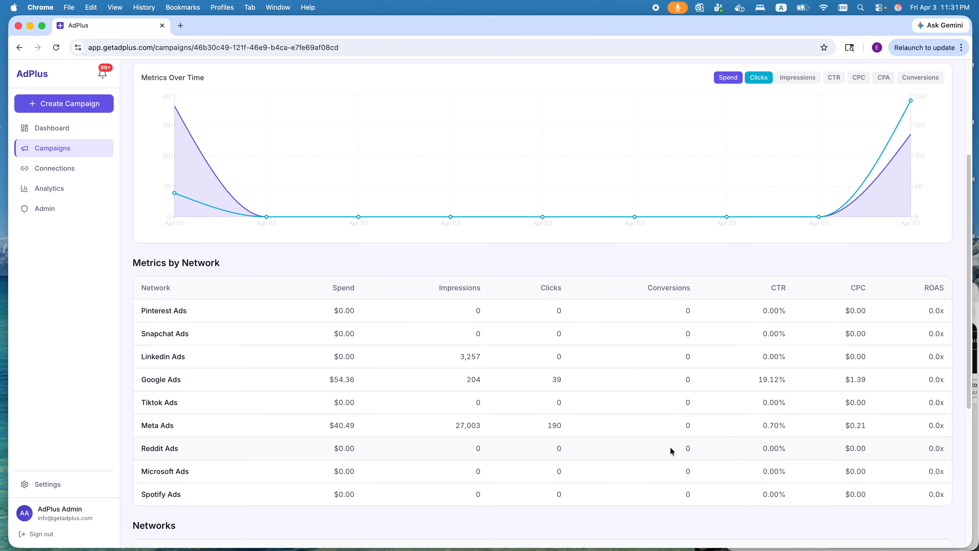
scroll(670, 451, down, 1)
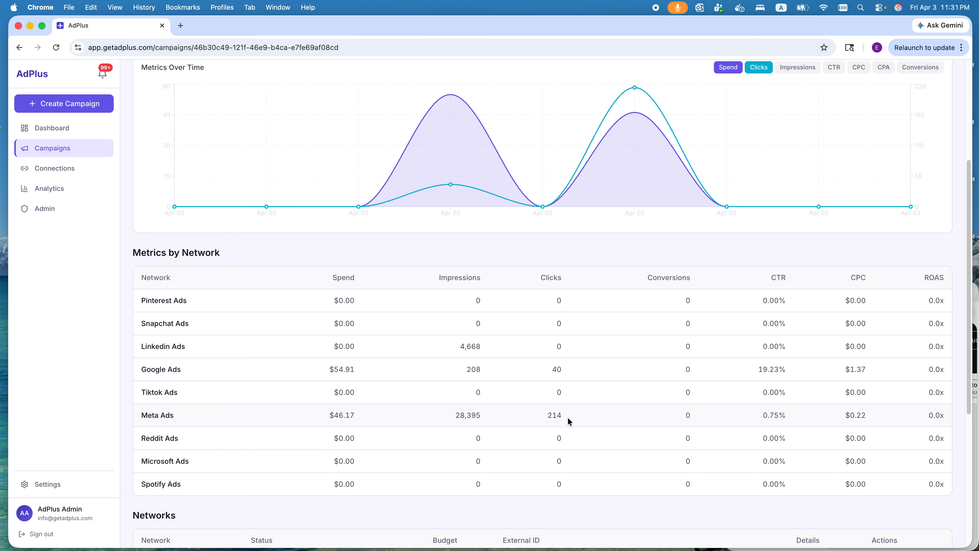
scroll(591, 401, up, 5)
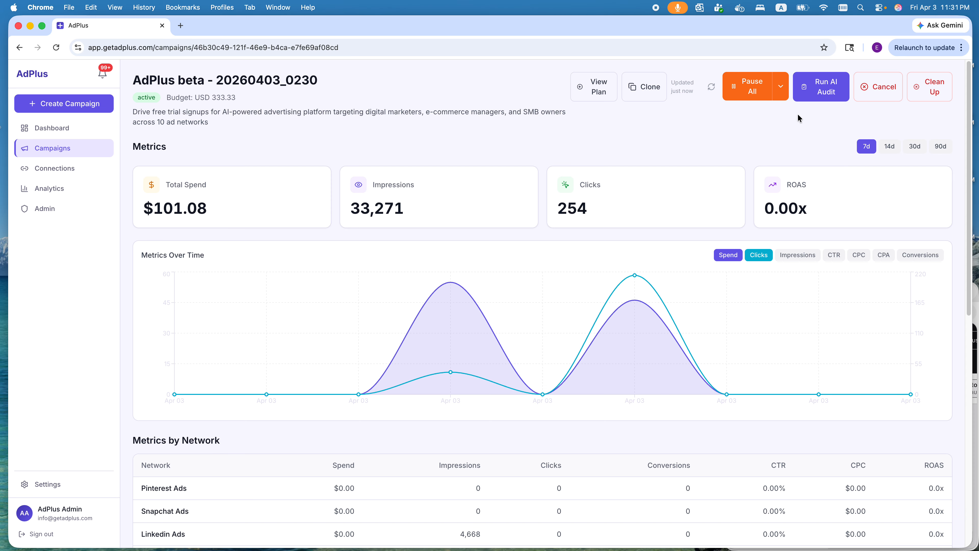
Examine the per-network pause controls and review statuses of the active campaign, leaving all networks enabled.
click(780, 86)
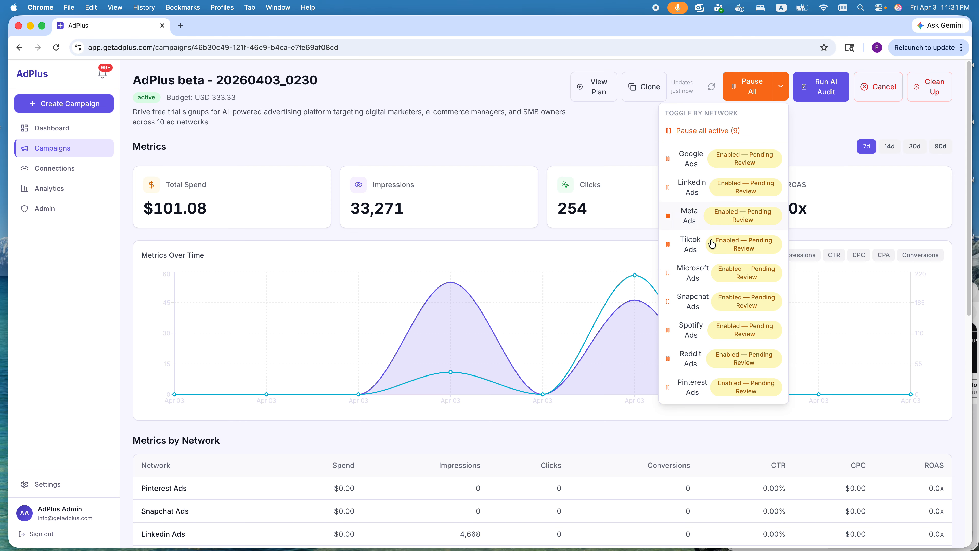
scroll(742, 361, down, 1)
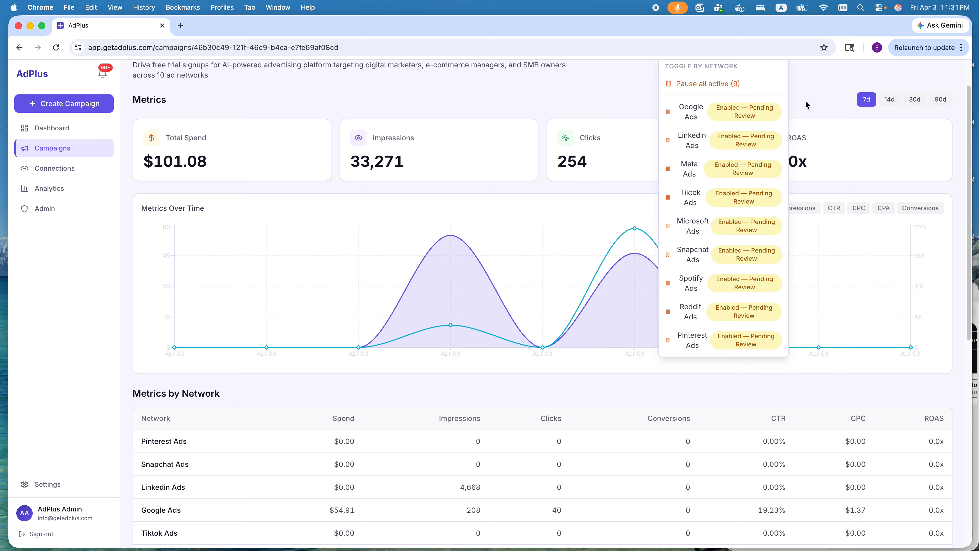
click(813, 83)
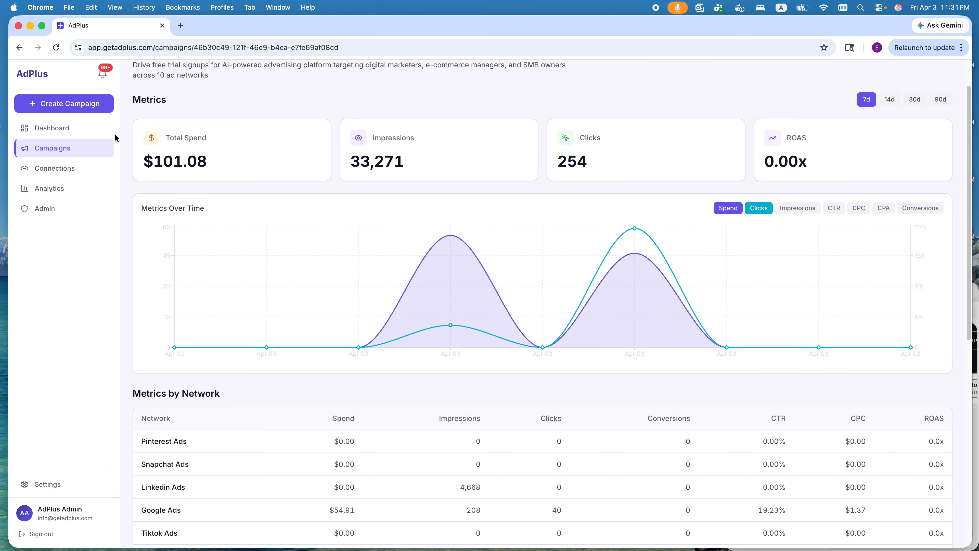
Open the paused "AdPlus Beta - 20260403_0000" campaign from the campaign list and bring up its clean-up confirmation.
click(52, 154)
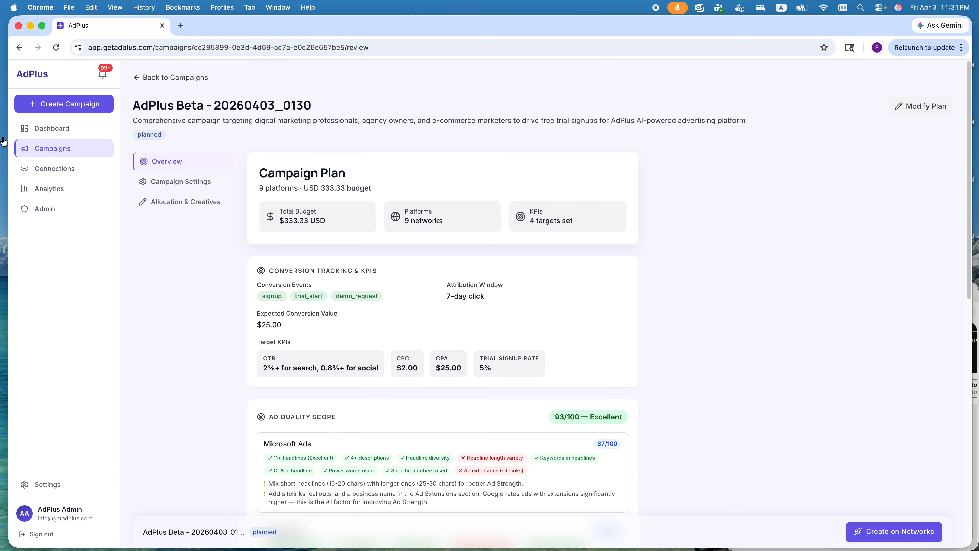
click(53, 149)
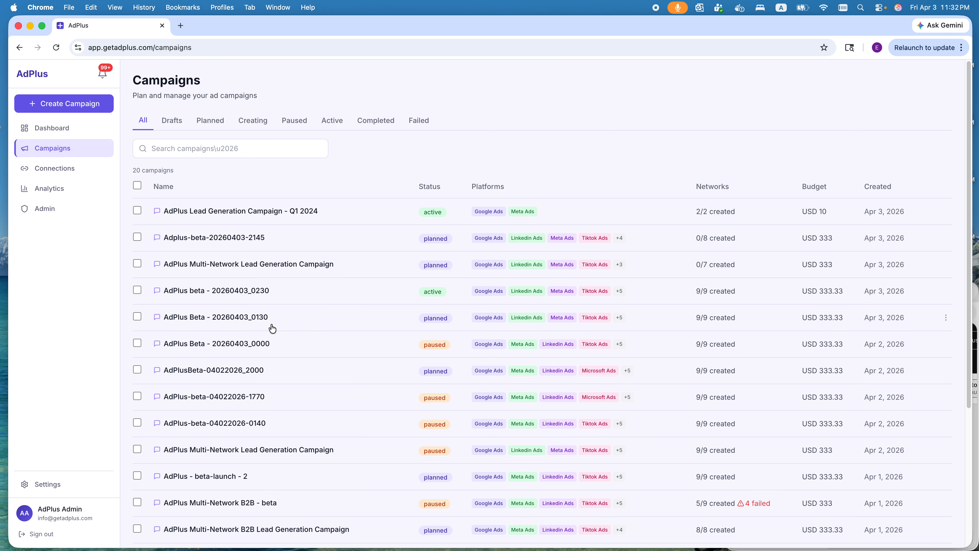
click(248, 343)
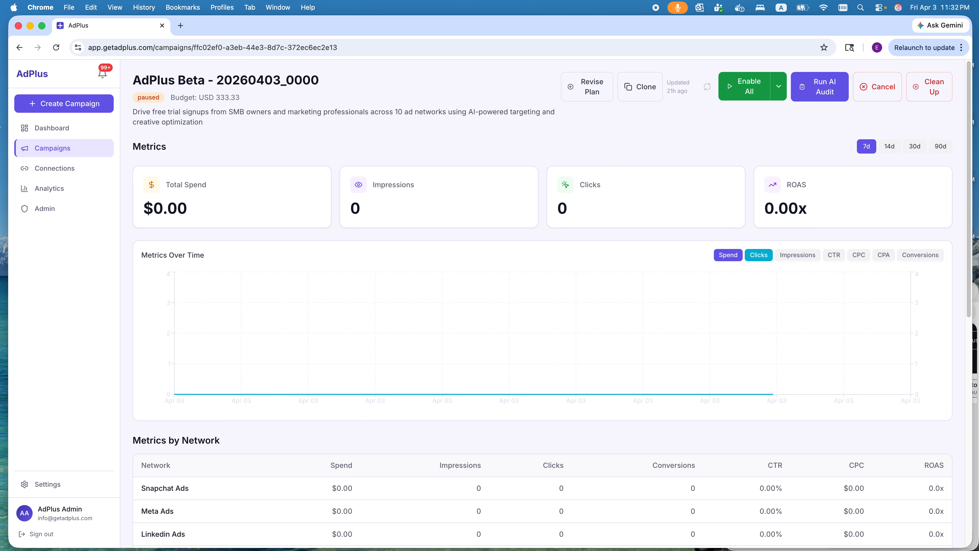
click(933, 91)
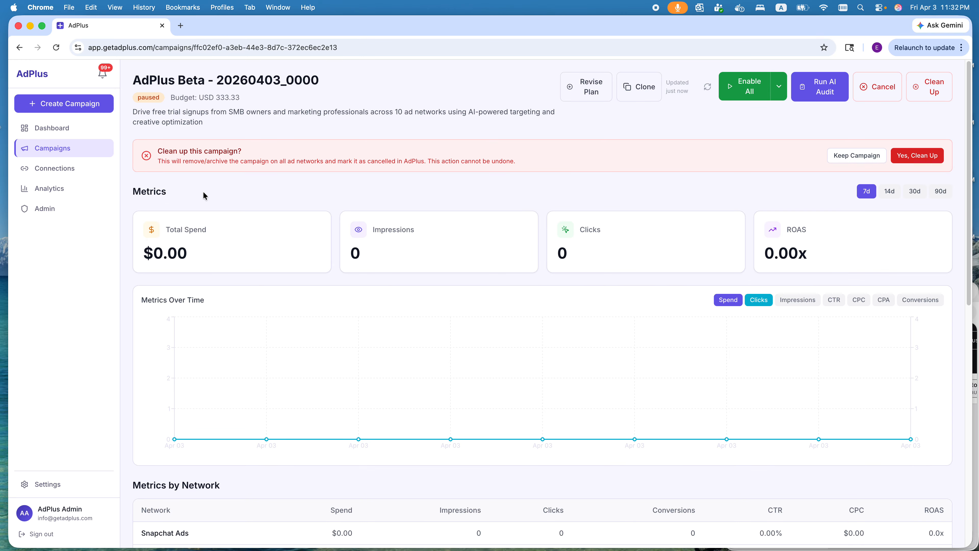
Disconnect Google Ads from the network connections and confirm the disconnection.
click(52, 172)
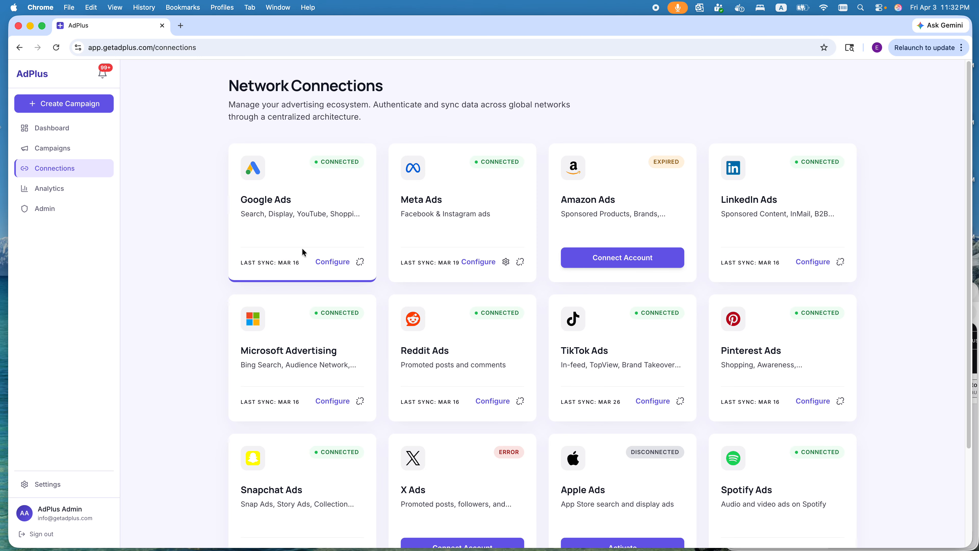
click(360, 263)
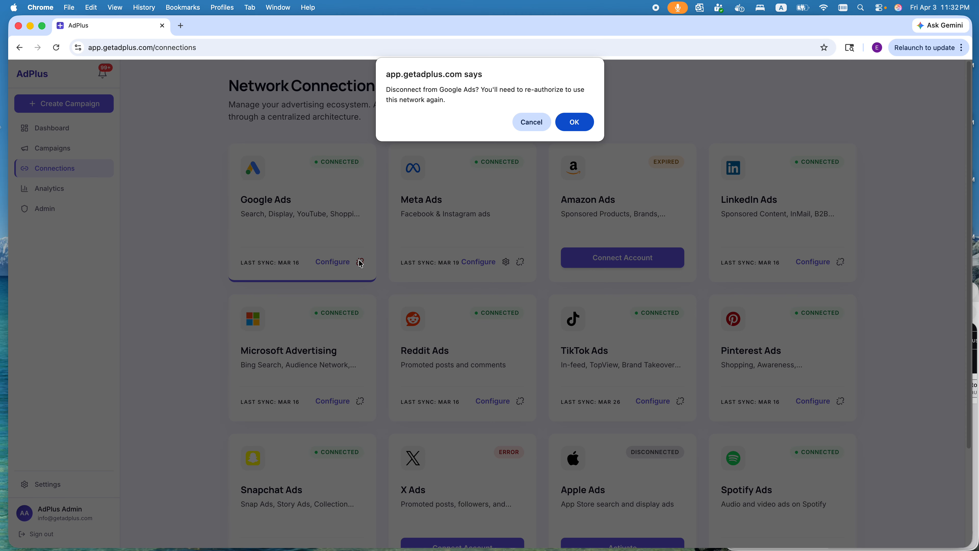
click(574, 126)
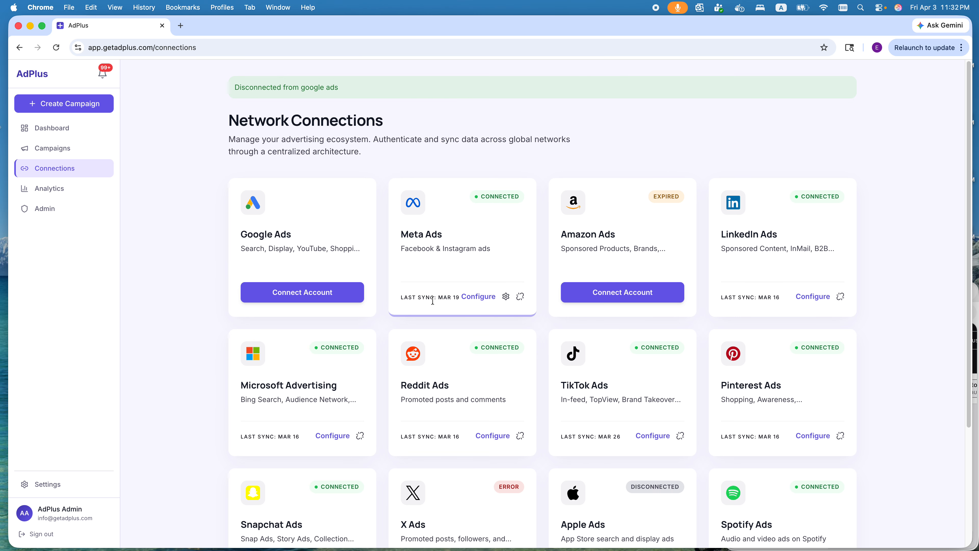